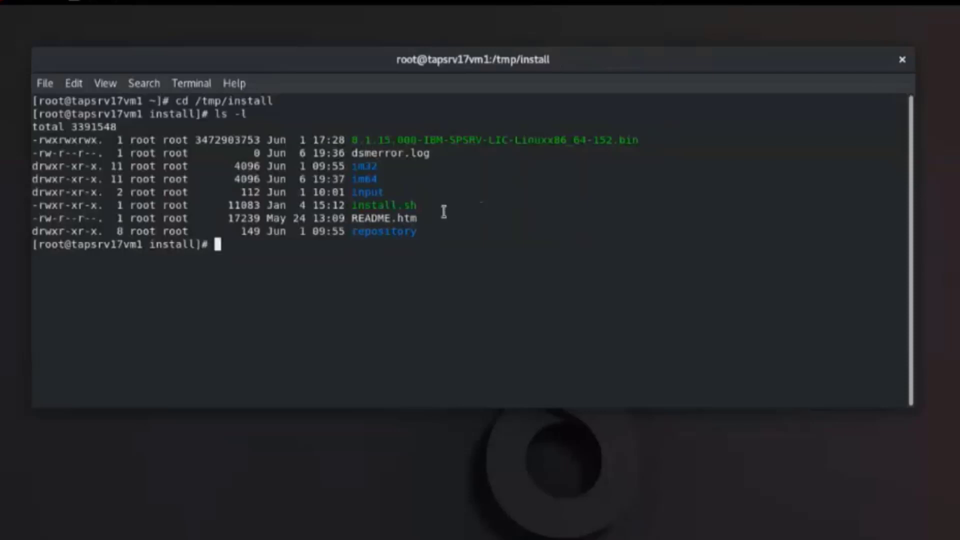
Run the ./install.sh script and start a software package installation in IBM Installation Manager.
{"action": "type", "text": "./instal"}
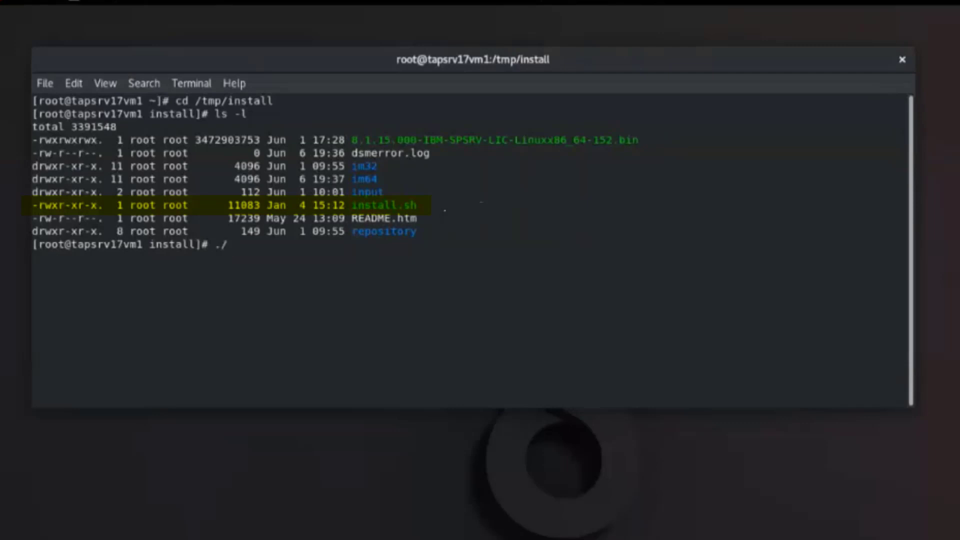
{"action": "type", "text": "l.sh"}
{"action": "key", "text": "Return"}
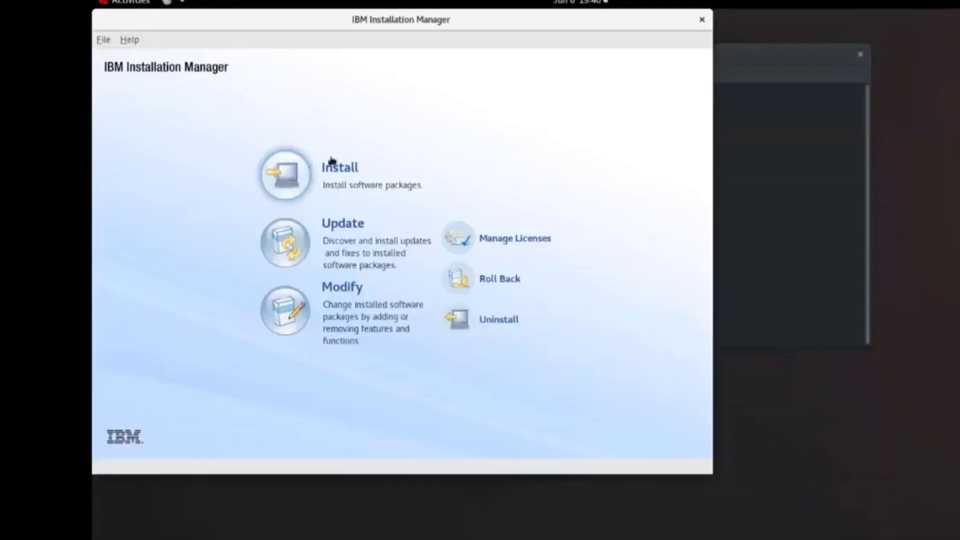
{"action": "left_click", "coordinate": [288, 185]}
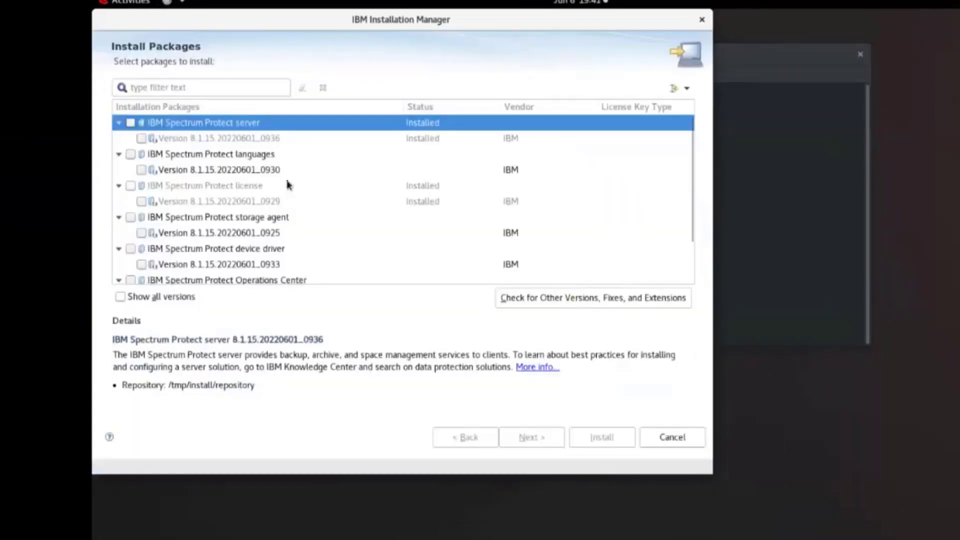
Install the Open Snap Store Manager package into the existing IBM Spectrum Protect package group, and close the installer.
{"action": "scroll", "coordinate": [288, 185], "scroll_direction": "down", "scroll_amount": 1}
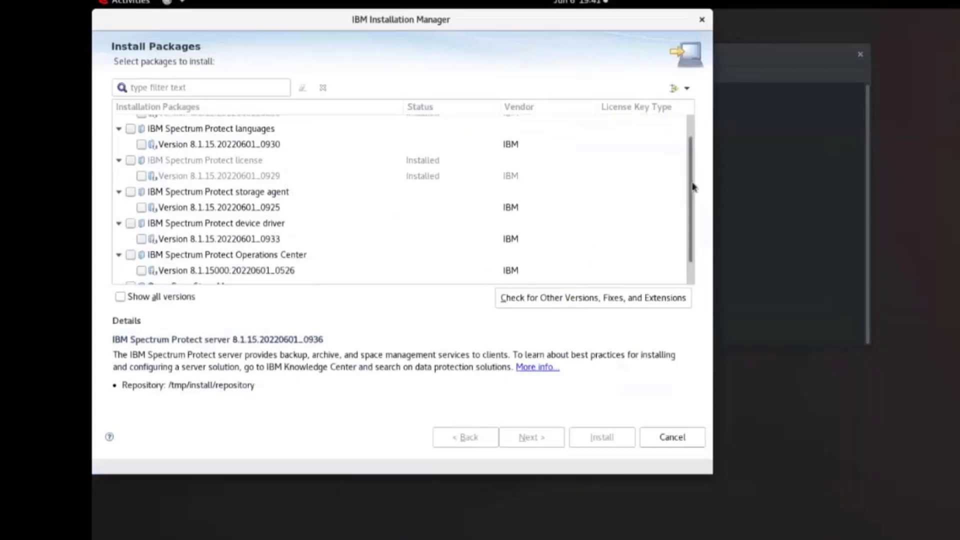
{"action": "left_click_drag", "start_coordinate": [693, 186], "coordinate": [692, 229]}
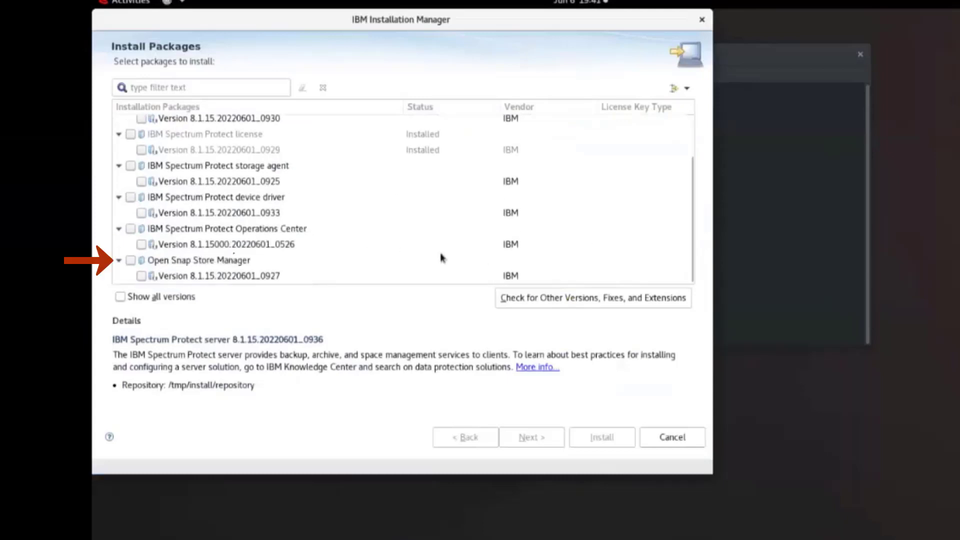
{"action": "left_click", "coordinate": [131, 260]}
{"action": "left_click", "coordinate": [525, 438]}
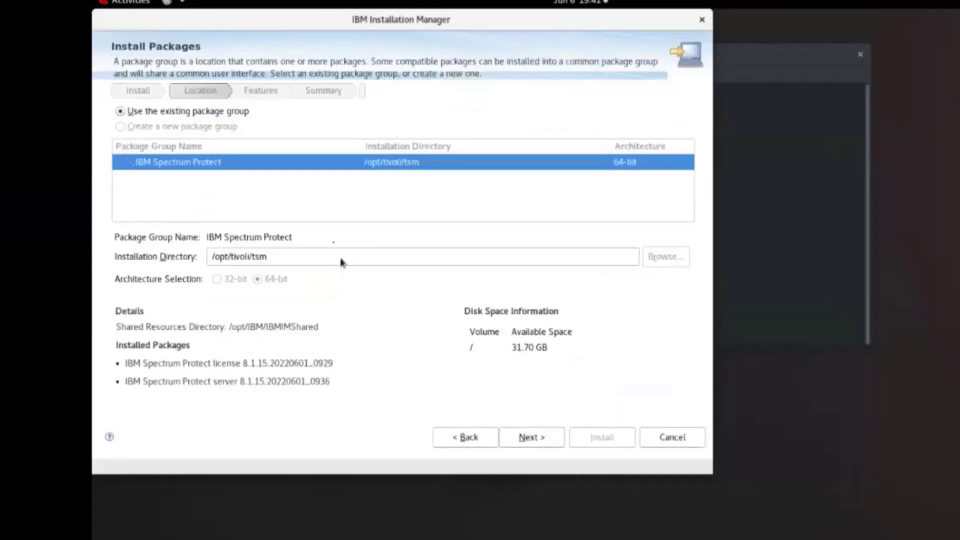
{"action": "left_click", "coordinate": [544, 443]}
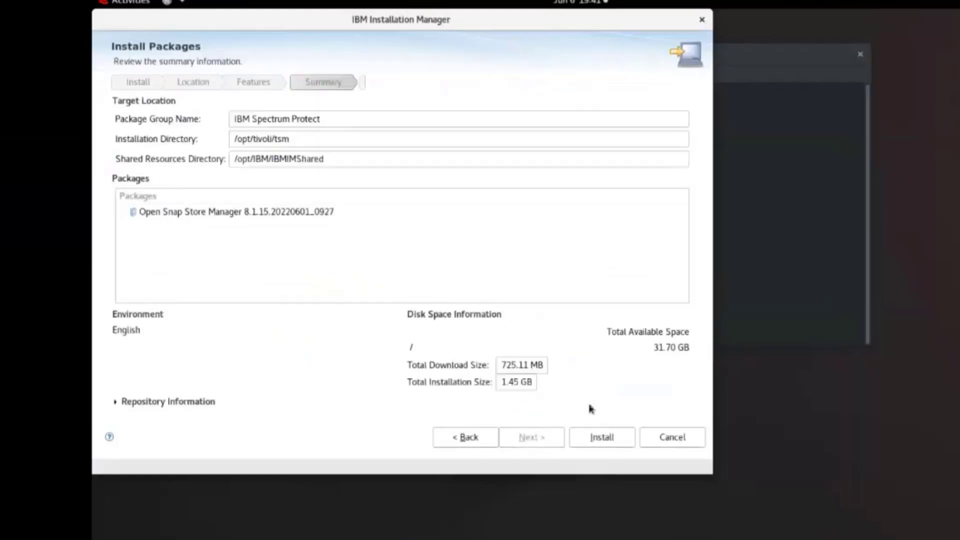
{"action": "left_click", "coordinate": [604, 438]}
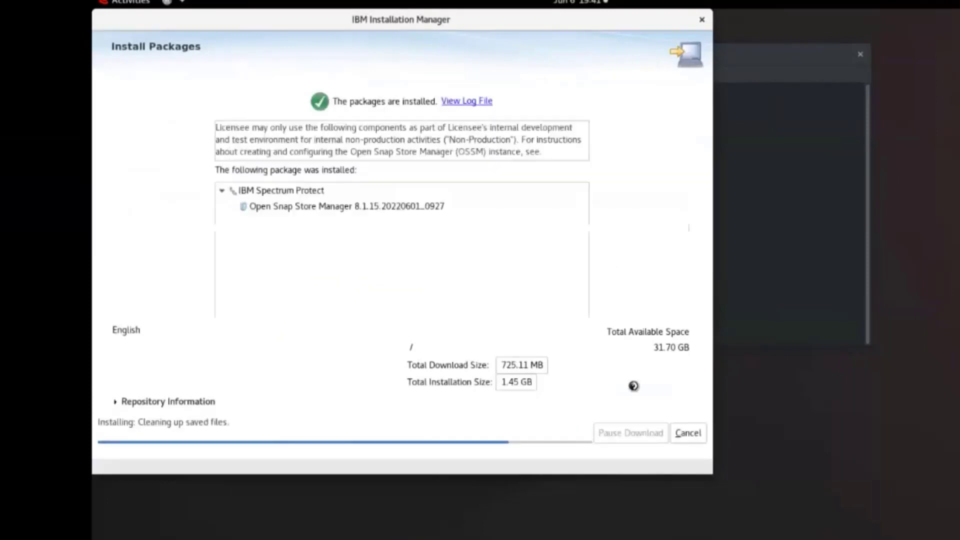
{"action": "left_click", "coordinate": [681, 444]}
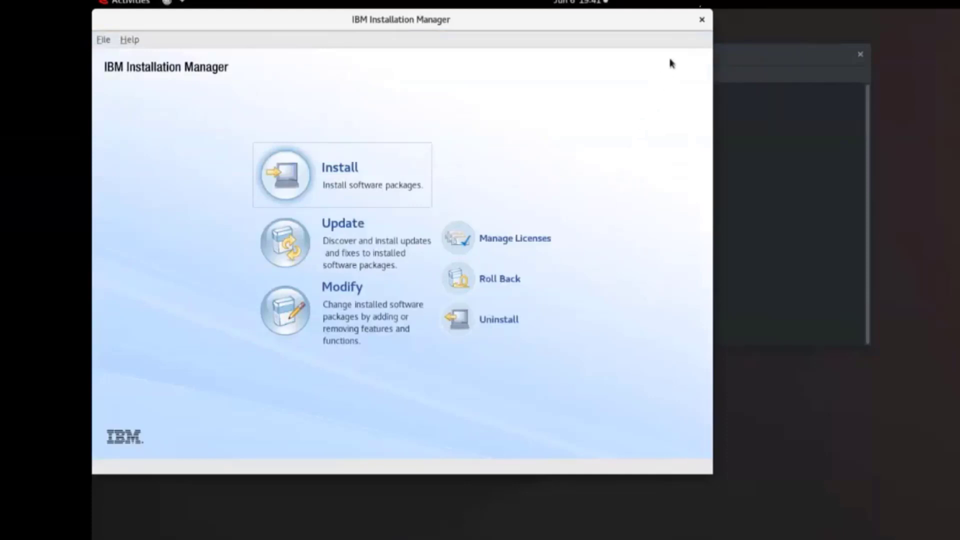
{"action": "left_click", "coordinate": [701, 19]}
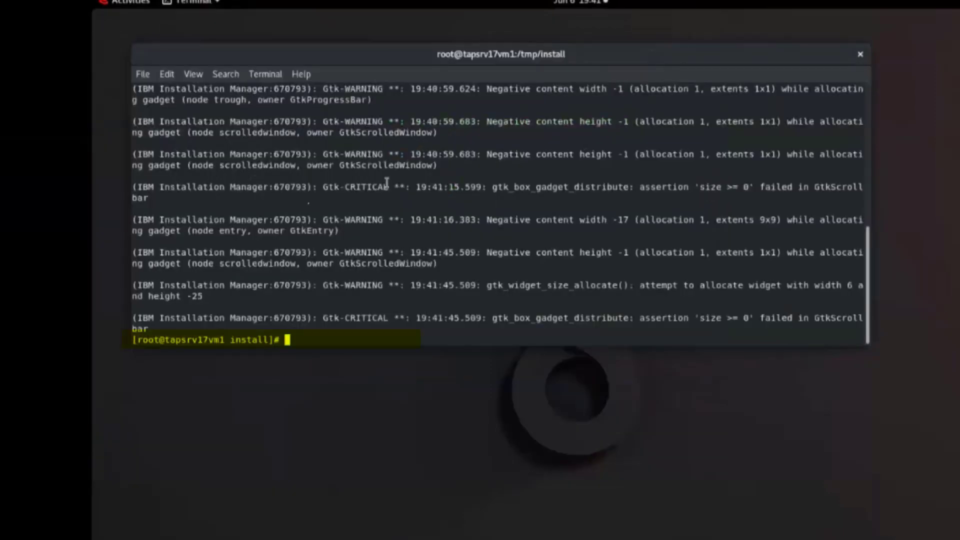
Check for running dsmserv processes with ps -ef | grep dsmserv.
{"action": "type", "text": "ps -ef | grep dsmserv"}
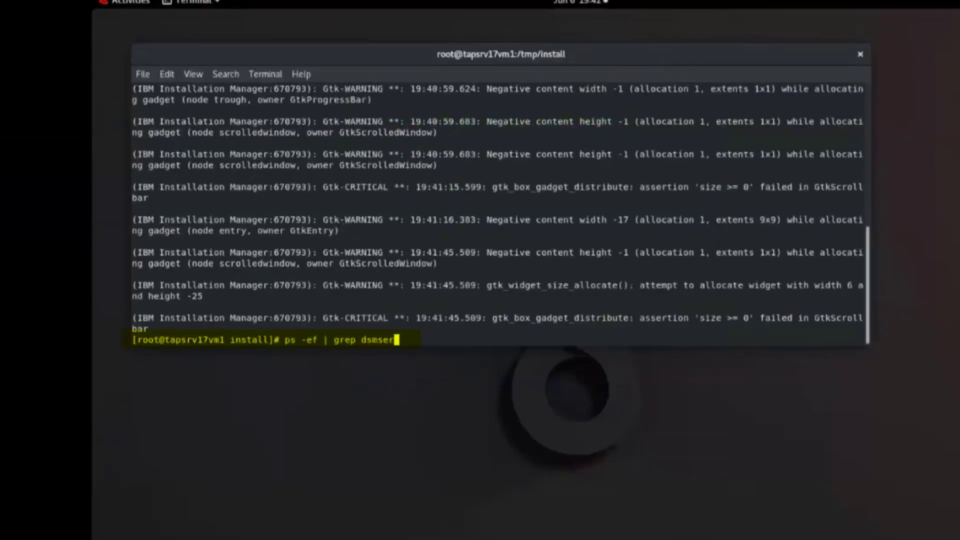
{"action": "key", "text": "Return"}
{"action": "key", "text": "Return"}
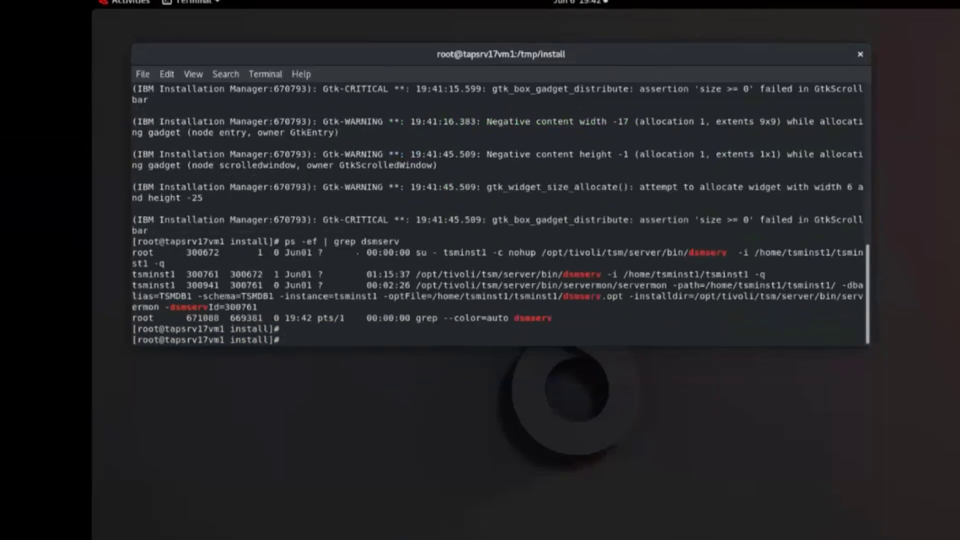
Change the working directory to /opt/tivoli/tsm/ossm/bin/.
{"action": "type", "text": "cd /opt/tivoli/ossm/bin"}
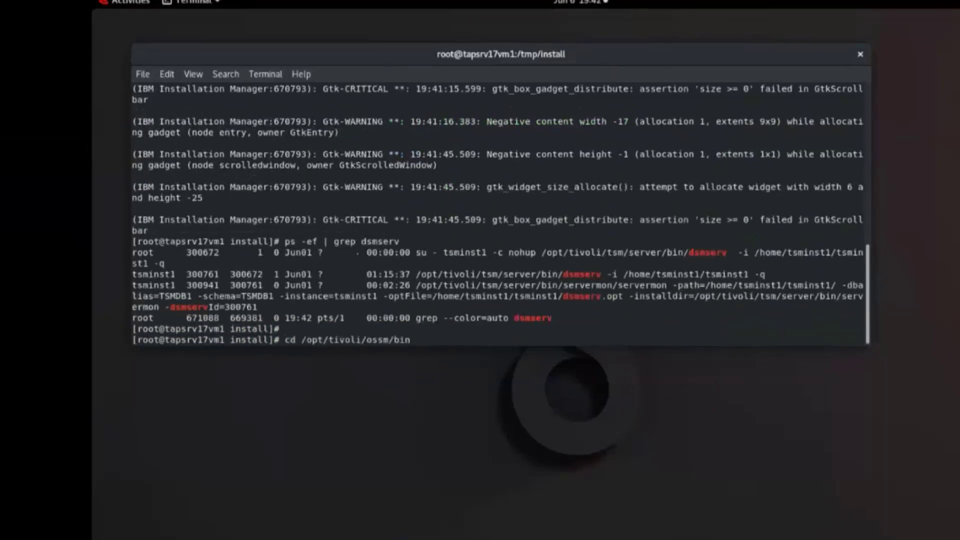
{"action": "key", "text": "Return"}
{"action": "type", "text": "cd /opt/tivoli/t"}
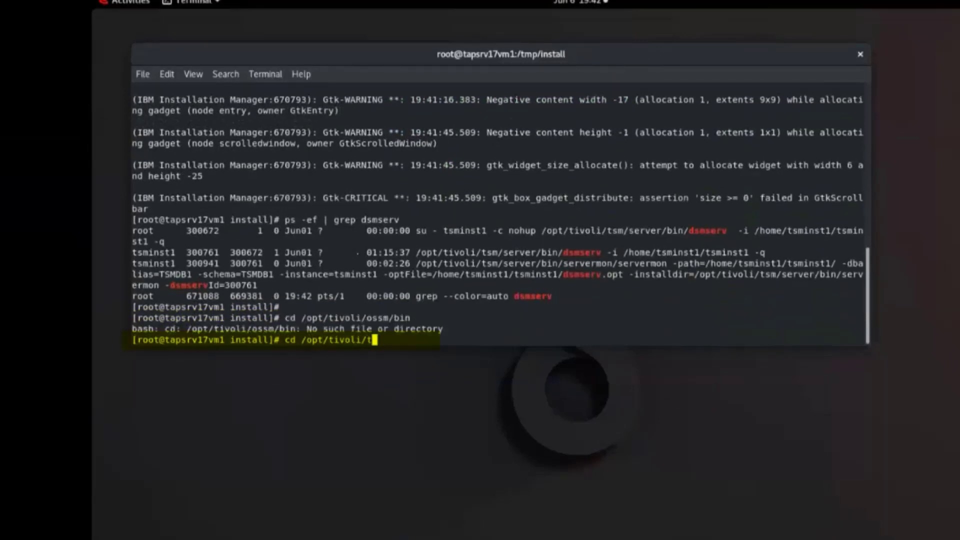
{"action": "type", "text": "sm/ossm/bin/"}
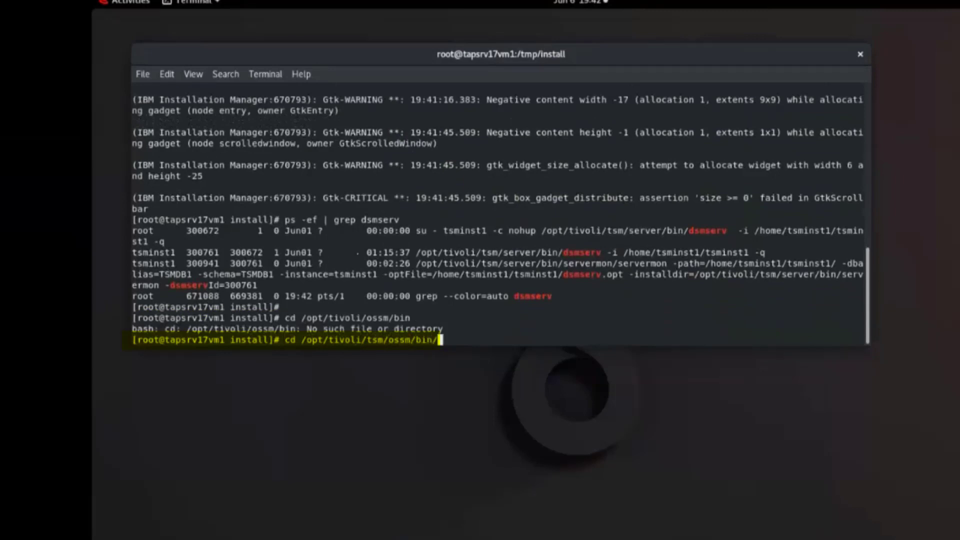
{"action": "key", "text": "Return"}
Launch the OSSM instance configuration wizard by running ./ossmcfg.bin.
{"action": "type", "text": "./ossmcfg."}
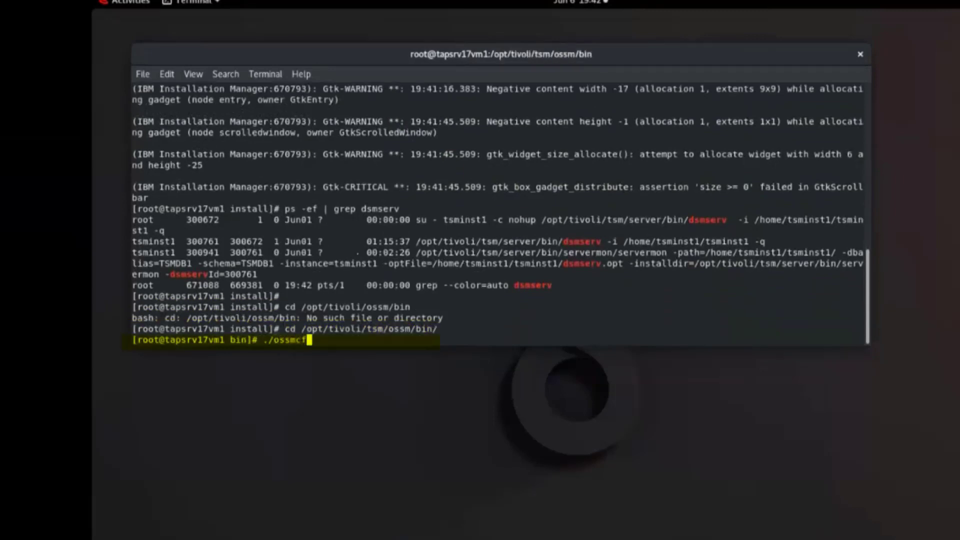
{"action": "type", "text": "bin"}
{"action": "key", "text": "Return"}
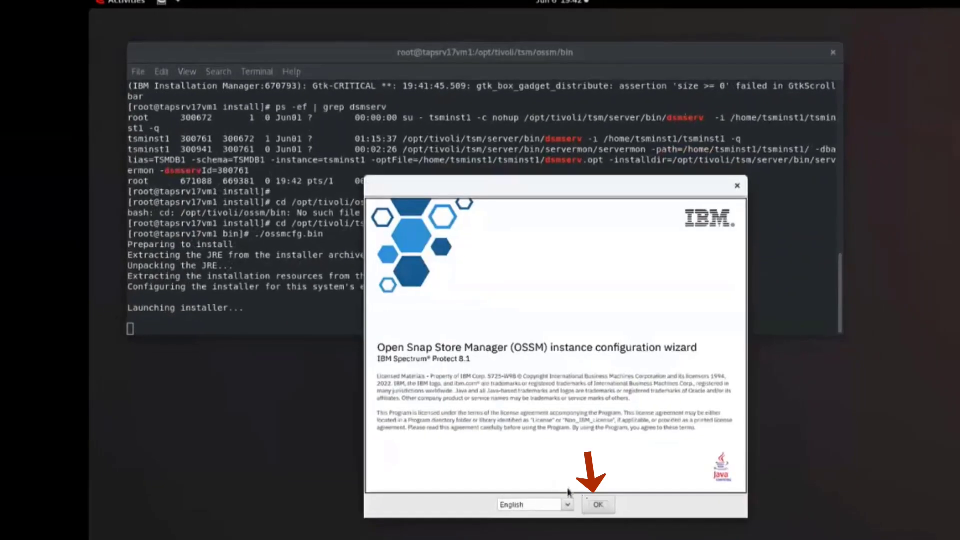
{"action": "left_click", "coordinate": [598, 507]}
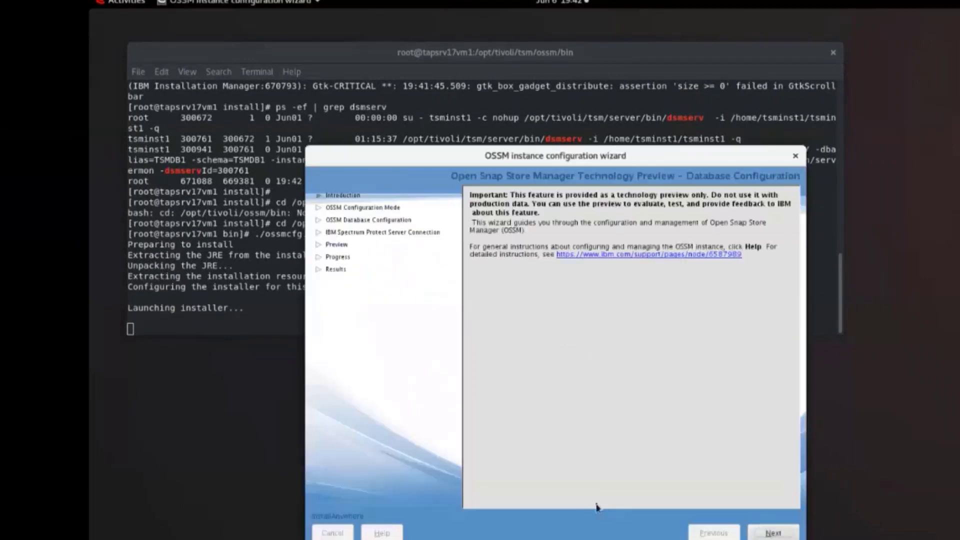
Choose to create a new OSSM instance, keeping tsminst1 as the server instance user and 3337 as the listening port.
{"action": "left_click", "coordinate": [755, 536]}
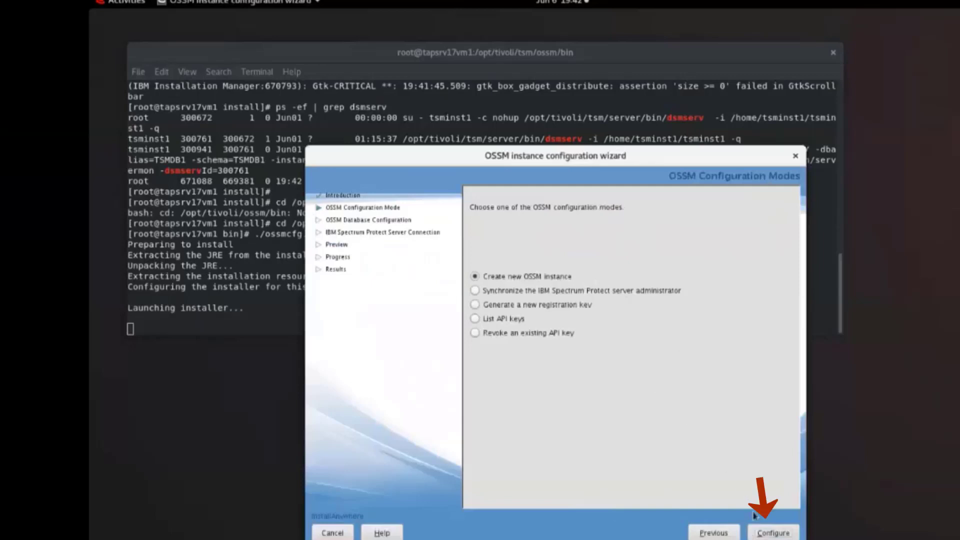
{"action": "left_click", "coordinate": [765, 532]}
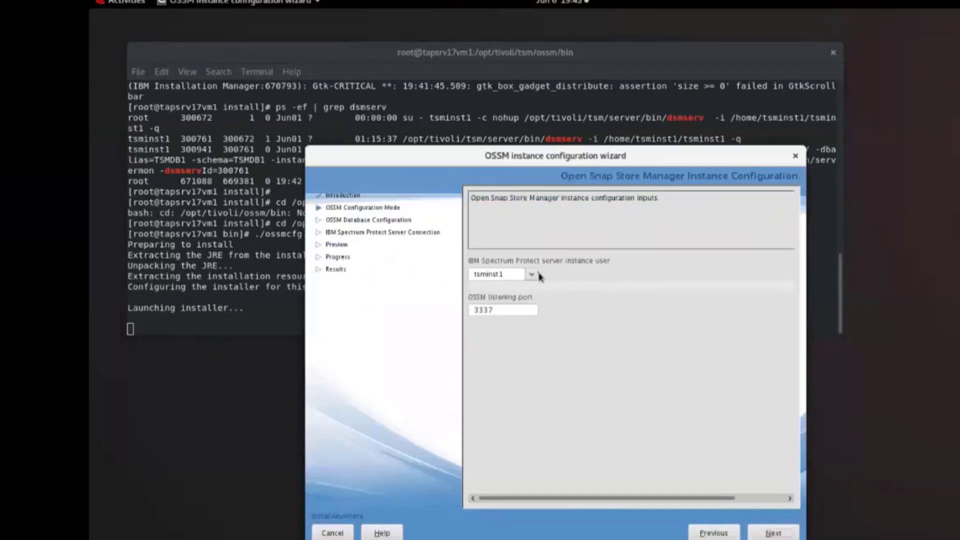
{"action": "left_click", "coordinate": [532, 275]}
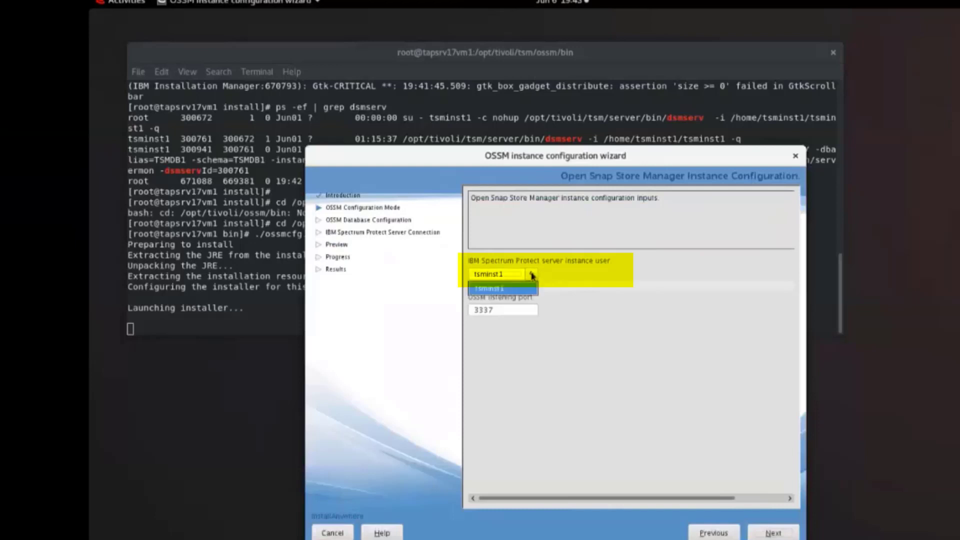
{"action": "left_click", "coordinate": [532, 275]}
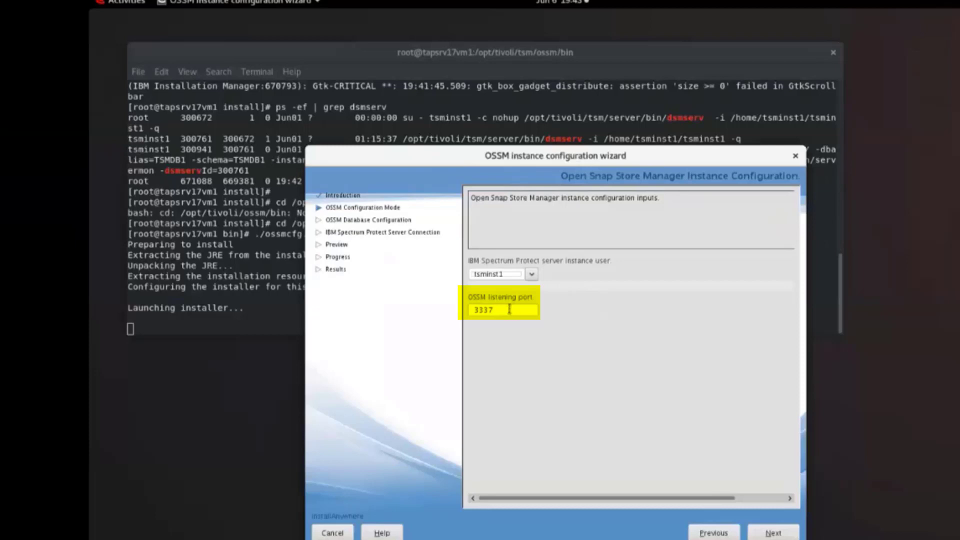
{"action": "left_click", "coordinate": [773, 533]}
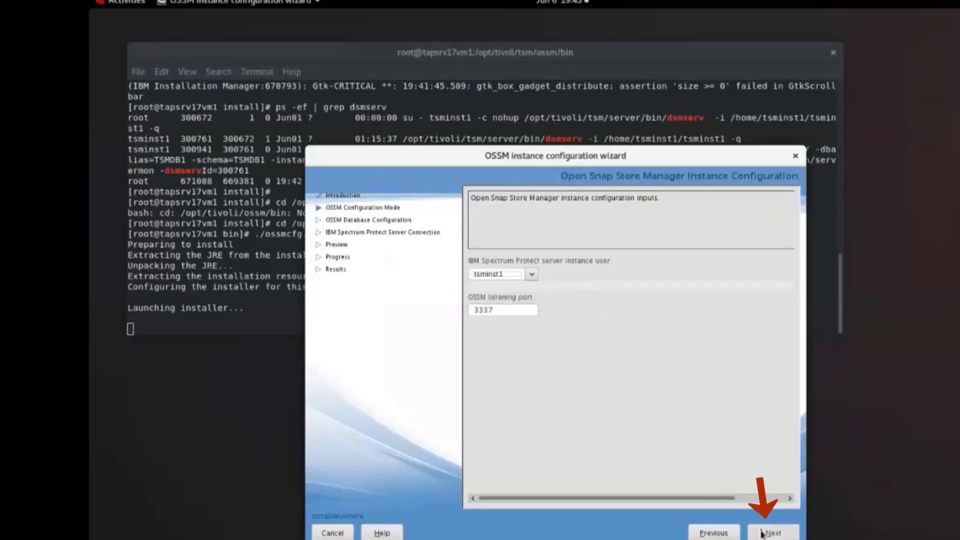
Specify the server connection with address localhost, the administrator ID, the administrator password and port 1500, and start the configuration.
{"action": "left_click", "coordinate": [579, 287]}
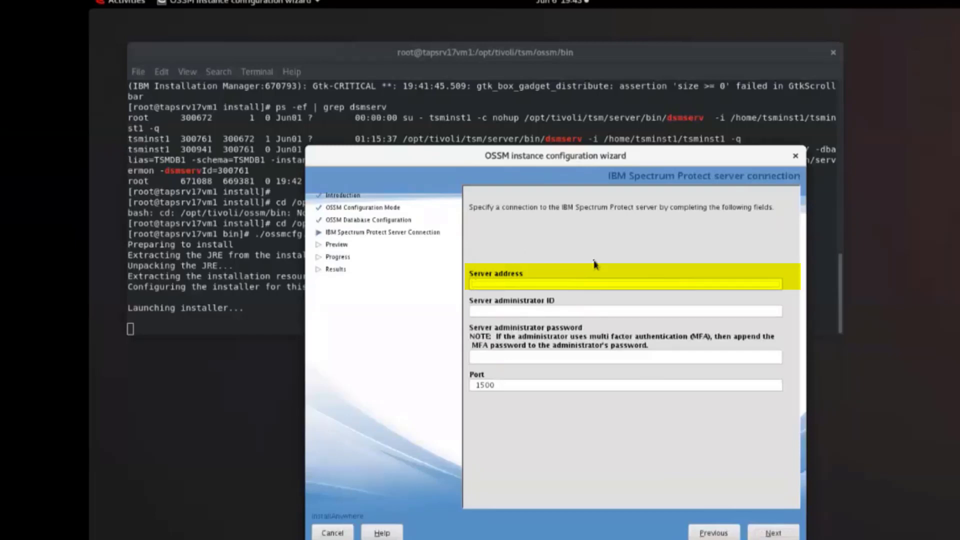
{"action": "type", "text": "localhost"}
{"action": "left_click", "coordinate": [596, 312]}
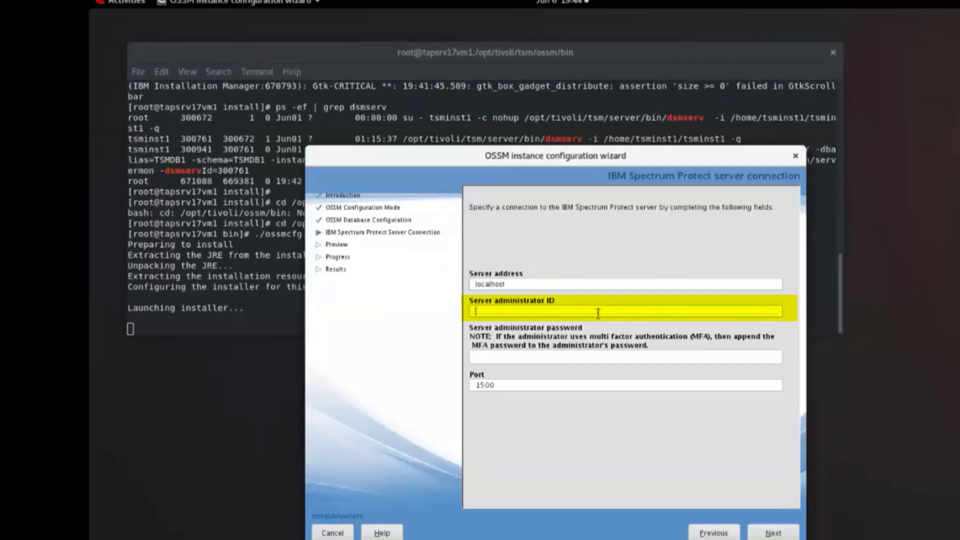
{"action": "type", "text": "james"}
{"action": "key", "text": "Tab"}
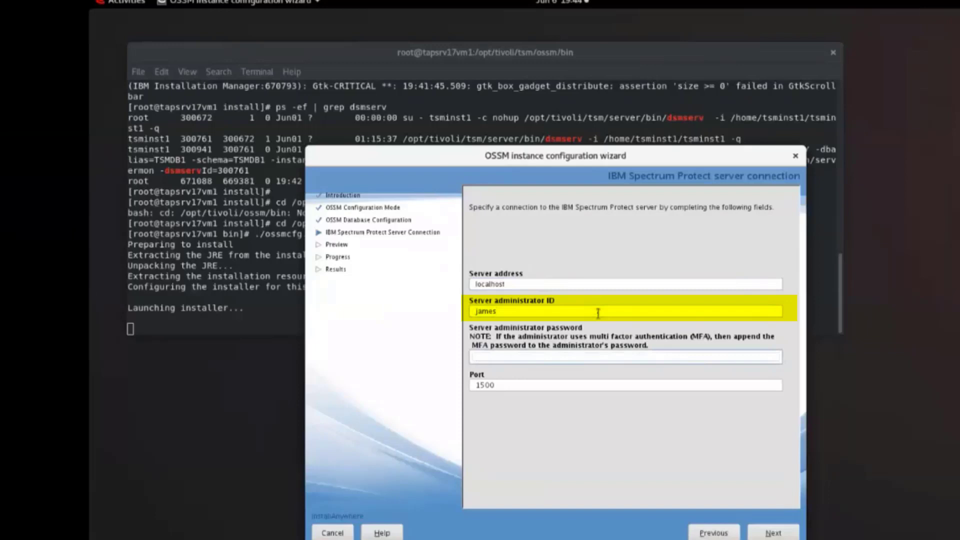
{"action": "type", "text": "*********"}
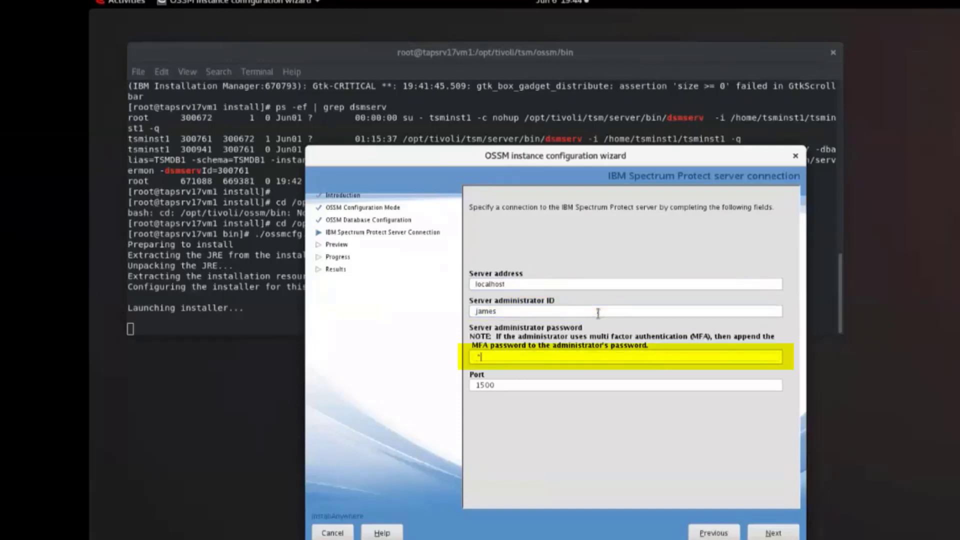
{"action": "key", "text": "Tab"}
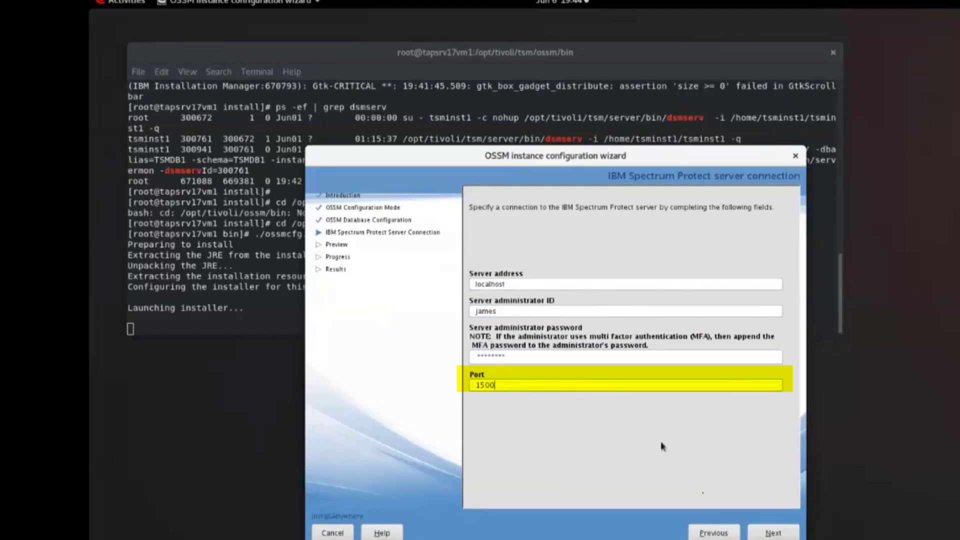
{"action": "left_click", "coordinate": [761, 534]}
{"action": "left_click", "coordinate": [761, 534]}
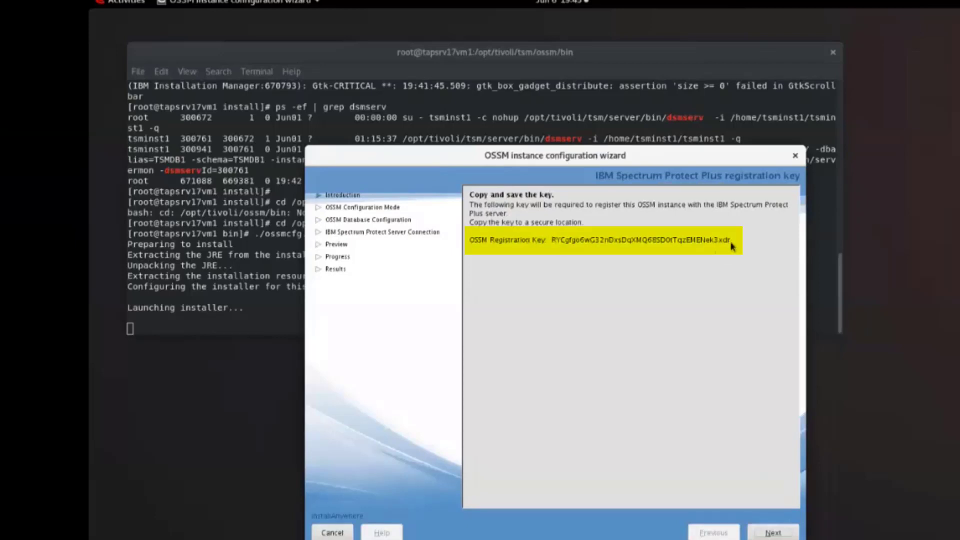
Copy the generated OSSM registration key and finish the configuration wizard.
{"action": "left_click_drag", "start_coordinate": [731, 245], "coordinate": [552, 243]}
{"action": "right_click", "coordinate": [559, 246]}
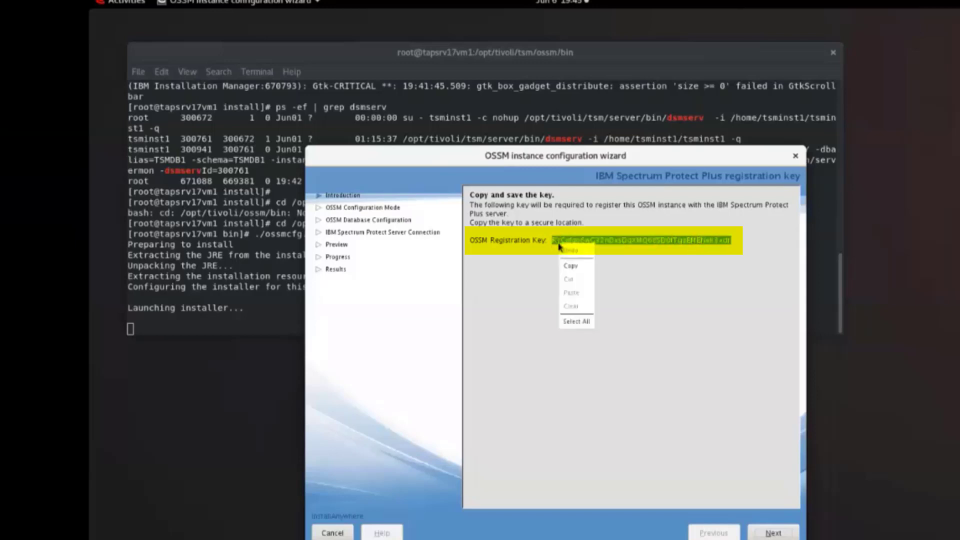
{"action": "left_click", "coordinate": [570, 265]}
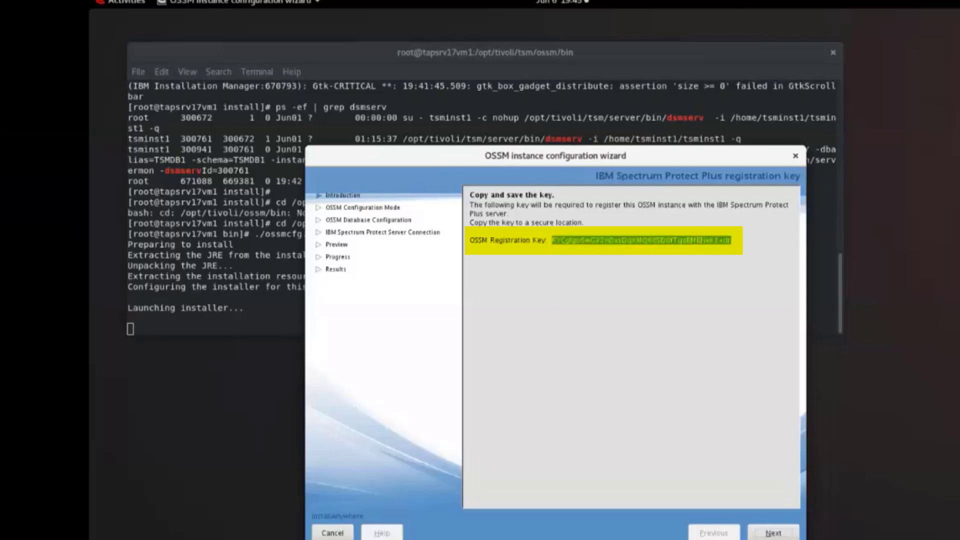
{"action": "left_click", "coordinate": [676, 258]}
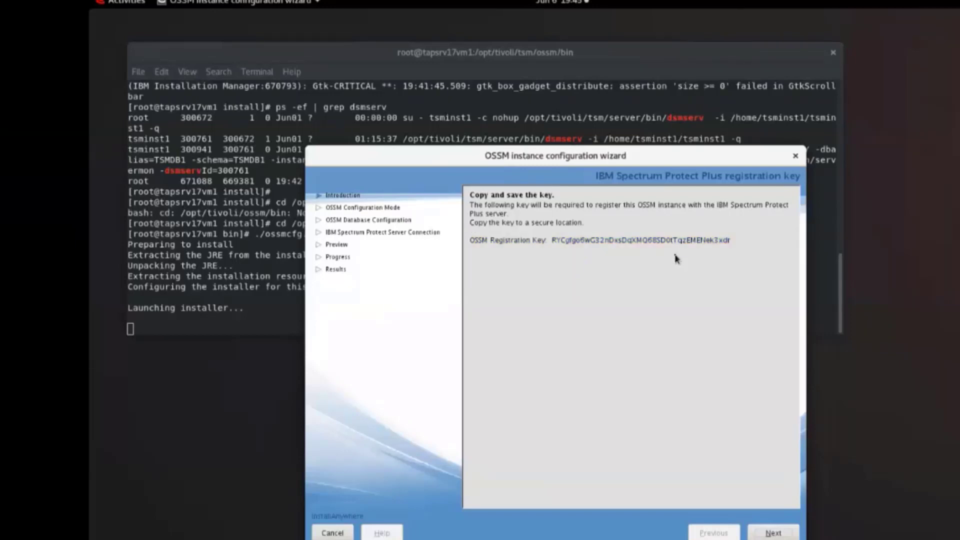
{"action": "left_click", "coordinate": [770, 534]}
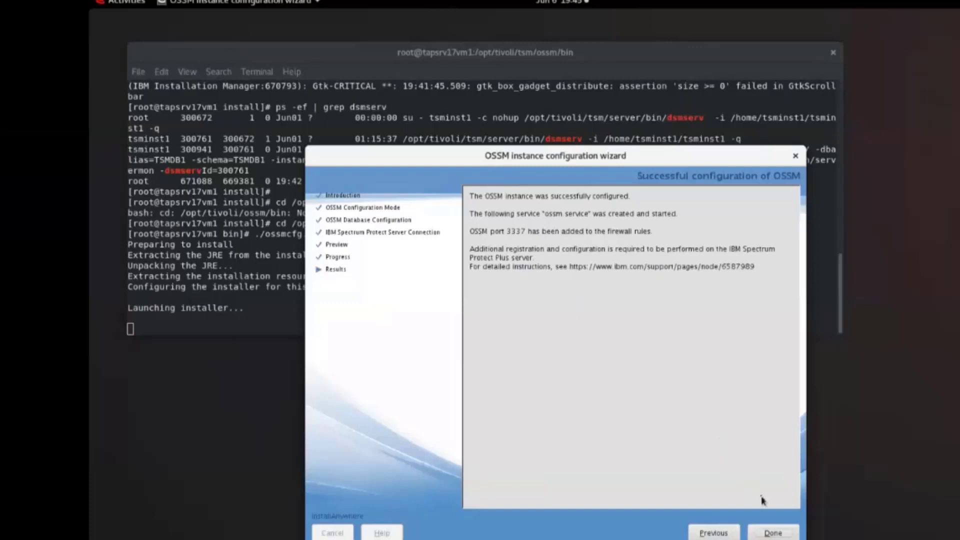
{"action": "left_click", "coordinate": [772, 533]}
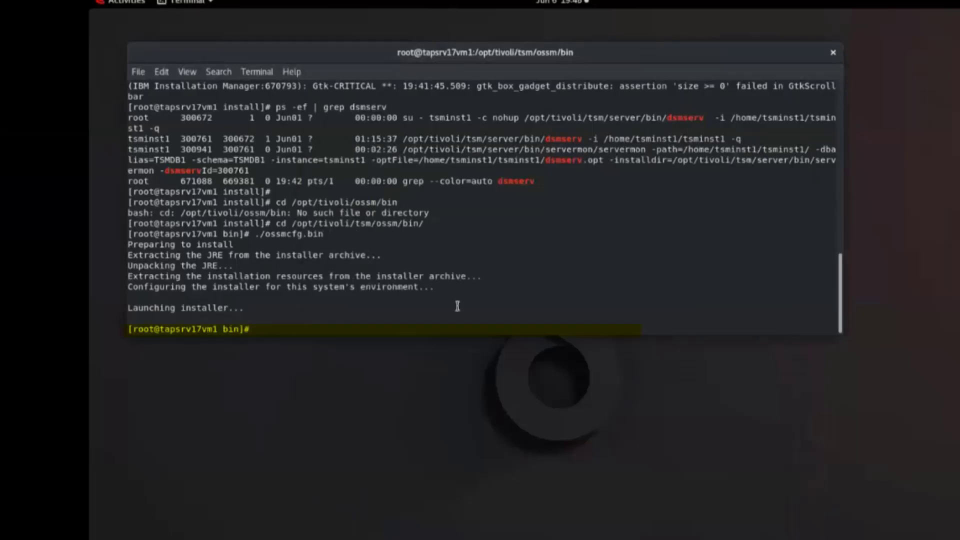
Check the state of the OSSM service by running systemctl status ossm, and exit the status output.
{"action": "type", "text": "systemctl status ossm"}
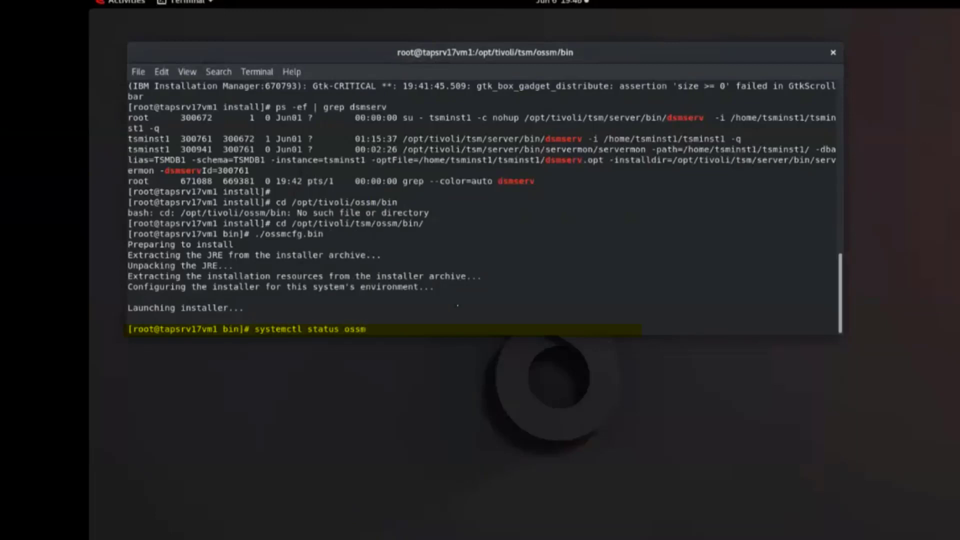
{"action": "key", "text": "Return"}
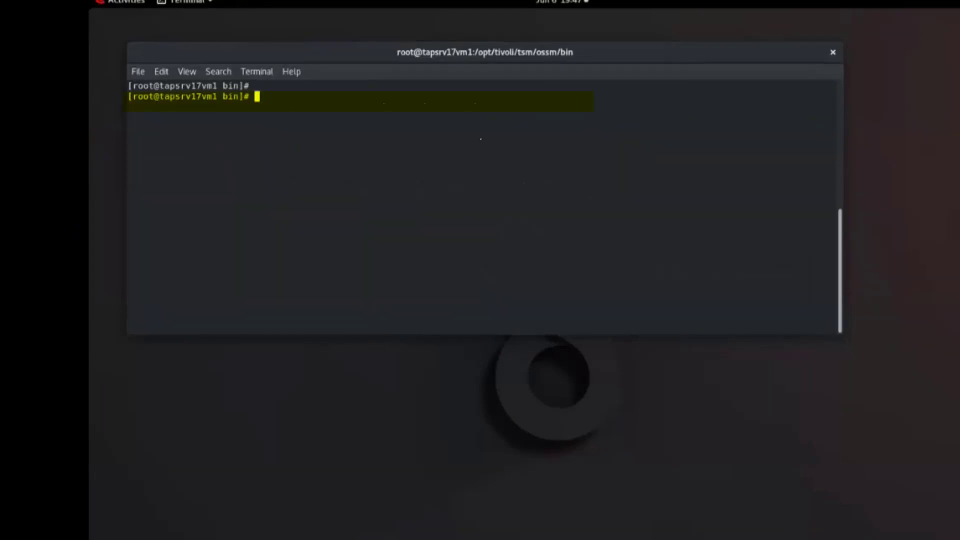
{"action": "type", "text": "systemctl status ossm"}
{"action": "key", "text": "Return"}
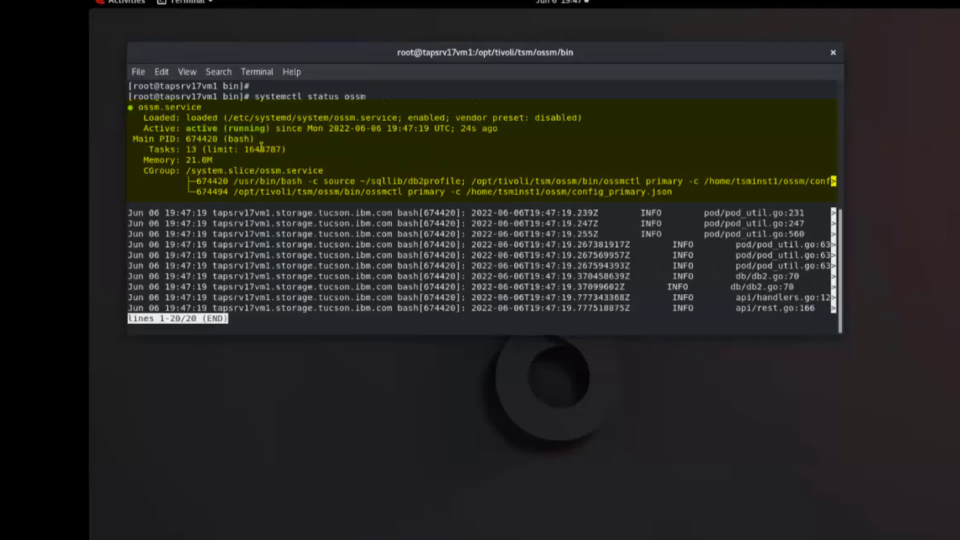
{"action": "key", "text": "q"}
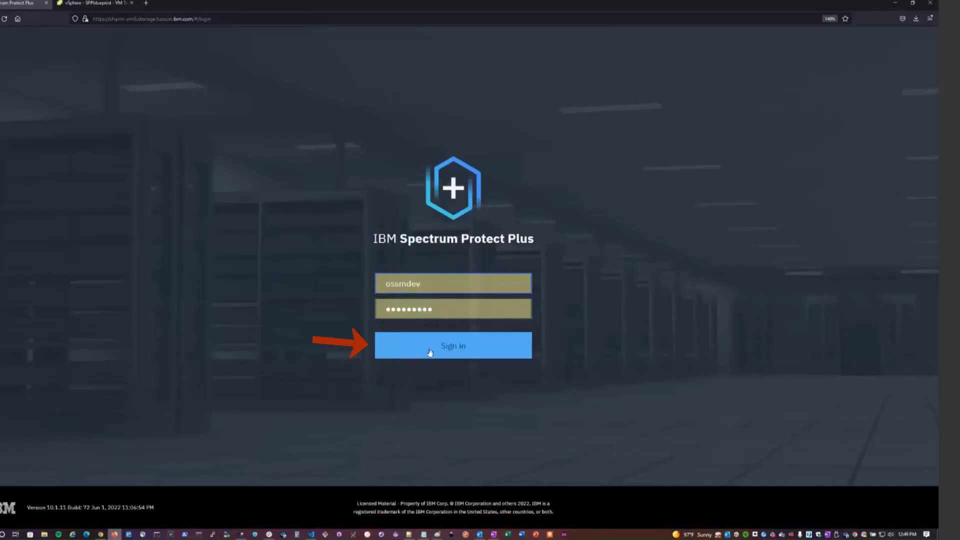
Switch to IBM Spectrum Protect Plus, sign in and start adding an OSSM storage server in the system's storage configuration.
{"action": "left_click", "coordinate": [429, 352]}
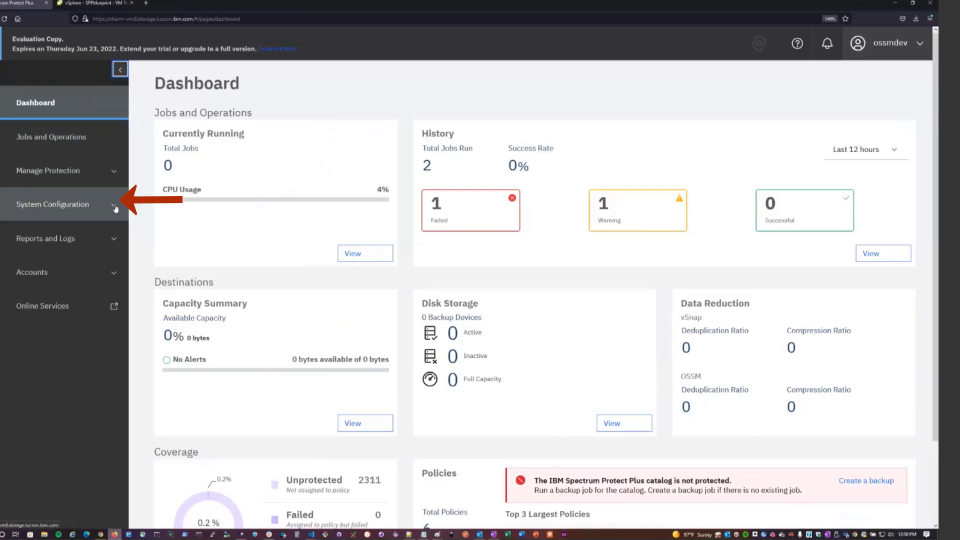
{"action": "left_click", "coordinate": [61, 203]}
{"action": "left_click", "coordinate": [44, 236]}
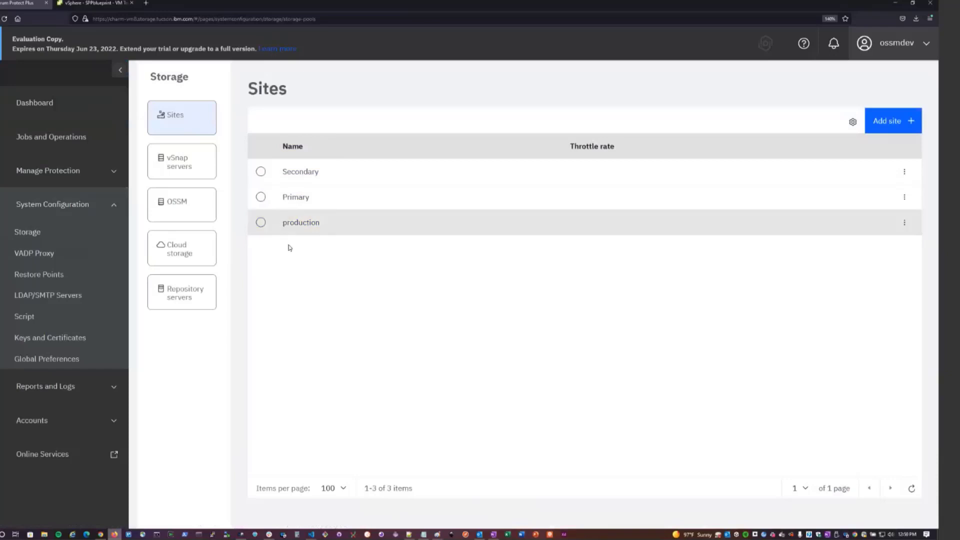
{"action": "left_click", "coordinate": [195, 205]}
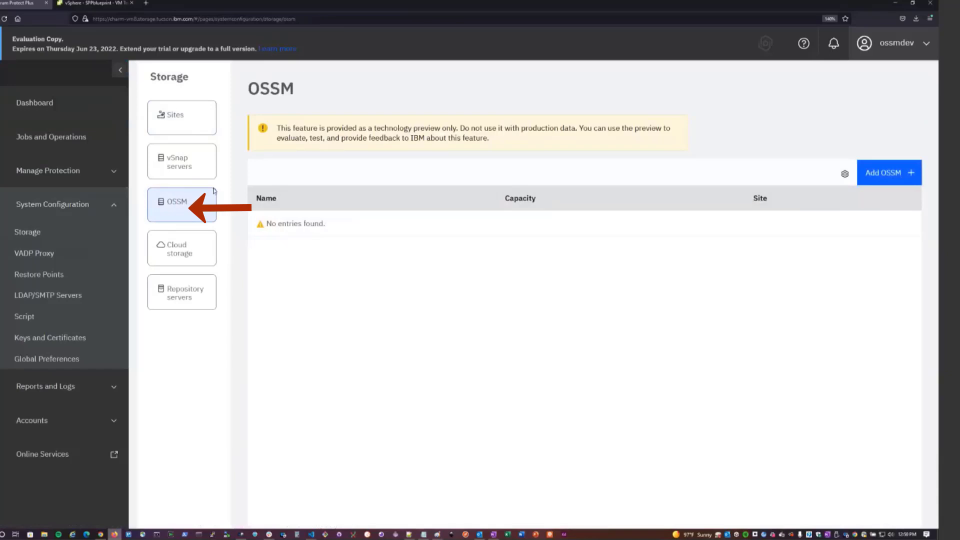
{"action": "left_click", "coordinate": [891, 173]}
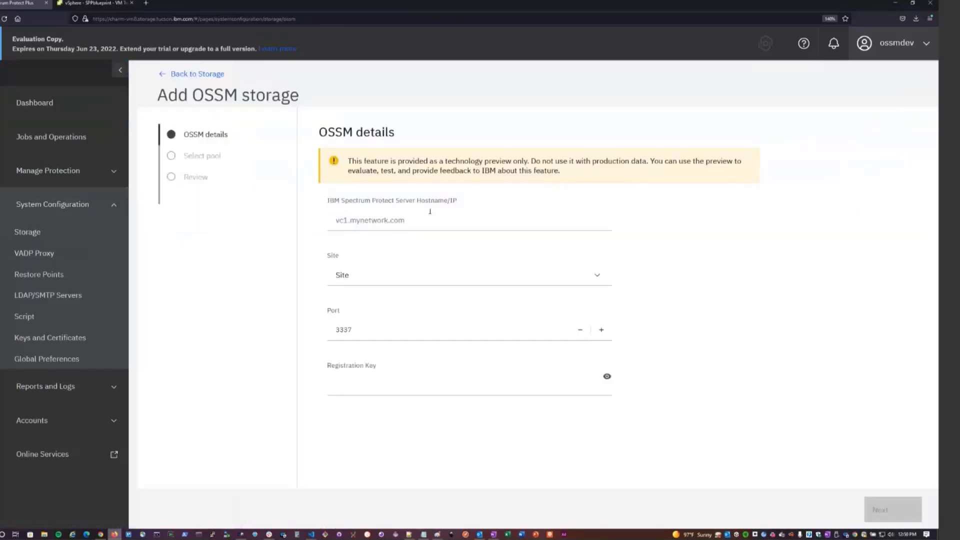
Enter tapsrv17vm1.storage.tucson.ibm.com as the Spectrum Protect server hostname, choose the production site and keep port 3337.
{"action": "left_click", "coordinate": [389, 222]}
{"action": "type", "text": "tapsrv"}
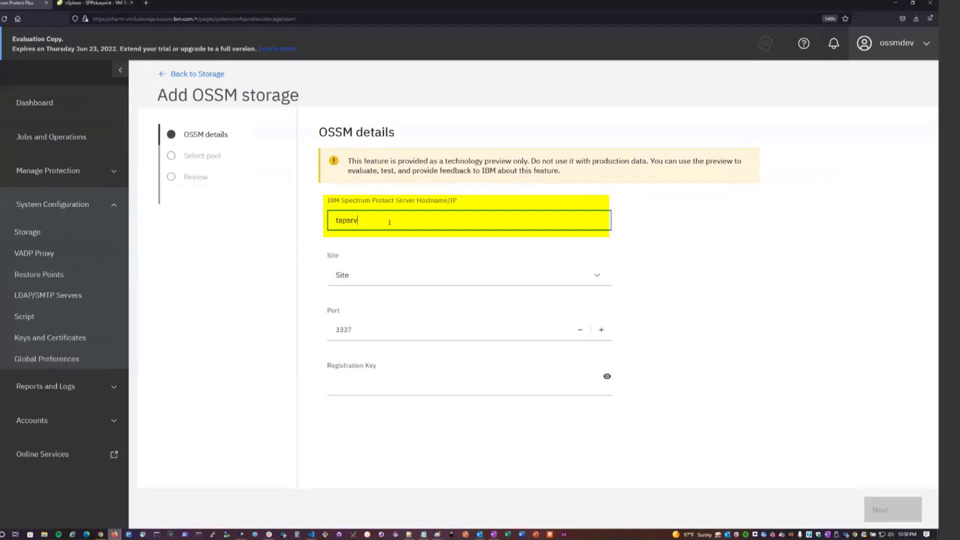
{"action": "type", "text": "17vm1.storage.tucson.ibm.com"}
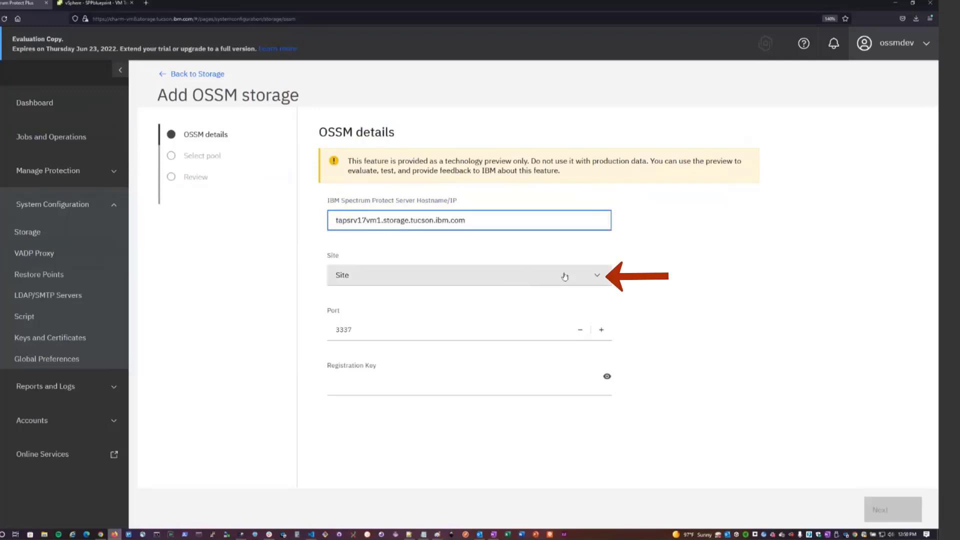
{"action": "left_click", "coordinate": [591, 279]}
{"action": "left_click", "coordinate": [591, 279]}
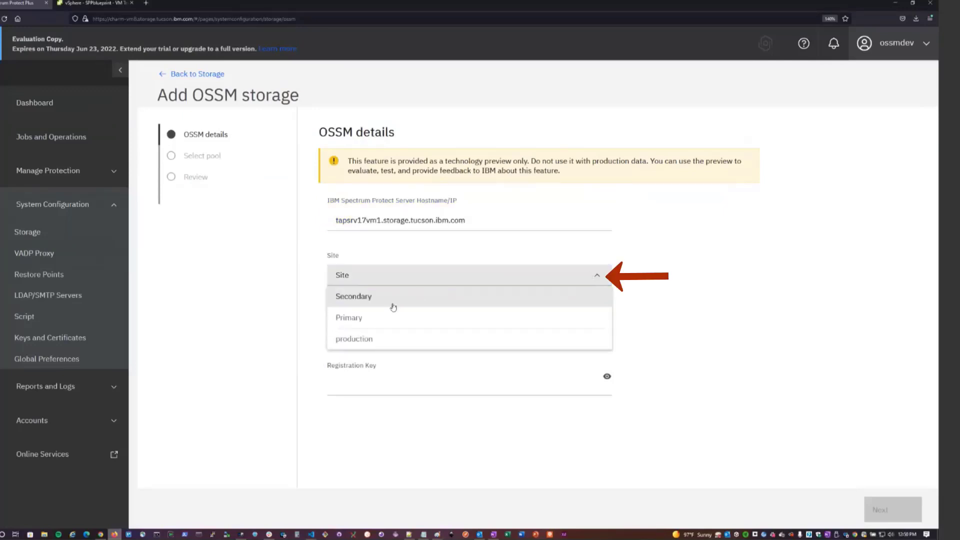
{"action": "left_click", "coordinate": [362, 345]}
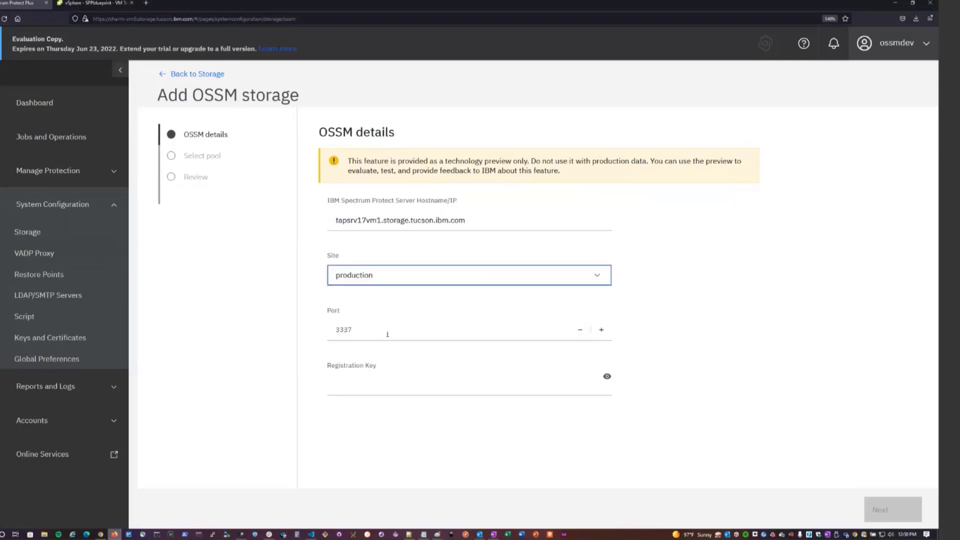
{"action": "left_click", "coordinate": [387, 334]}
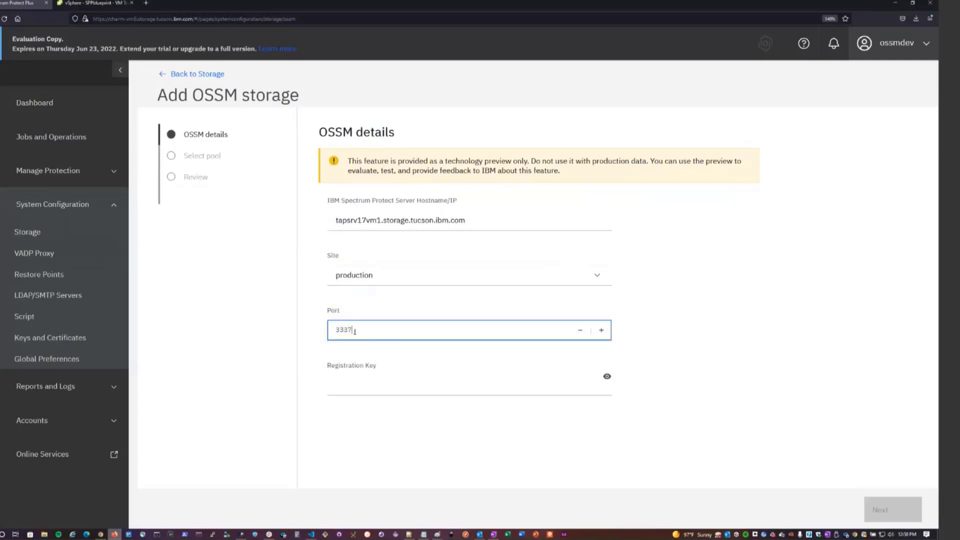
{"action": "double_click", "coordinate": [354, 332]}
{"action": "left_click", "coordinate": [364, 329]}
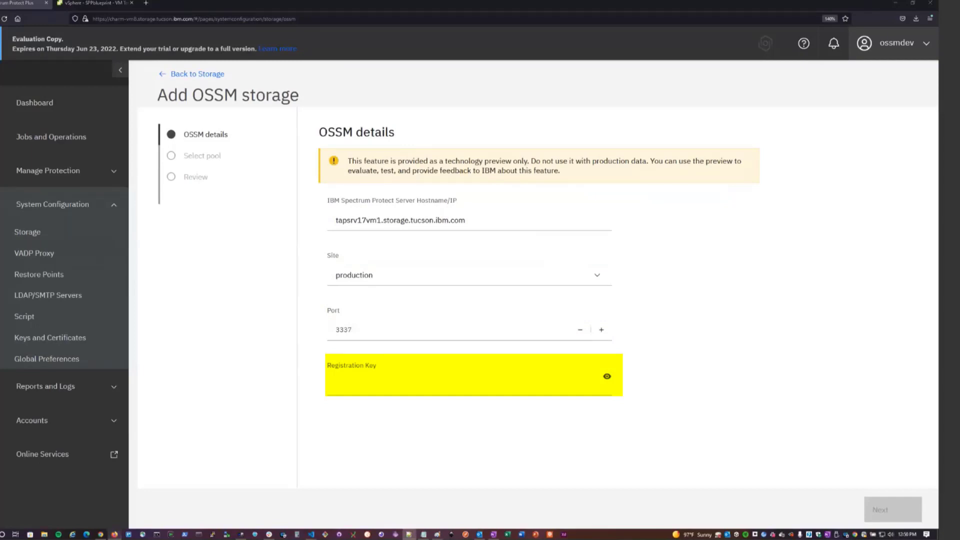
Paste the copied OSSM registration key into the Registration Key field and continue to the pool selection.
{"action": "left_click", "coordinate": [352, 387]}
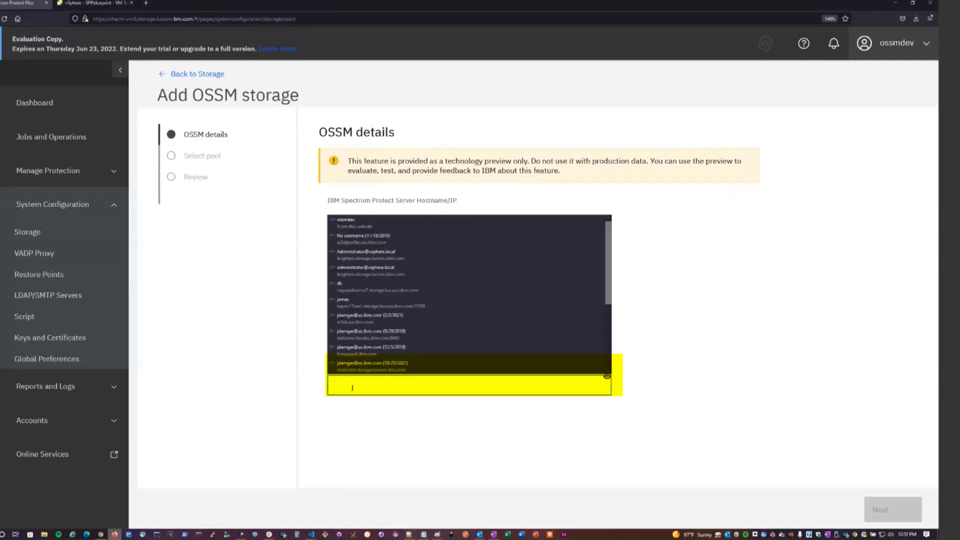
{"action": "key", "text": "ctrl+v"}
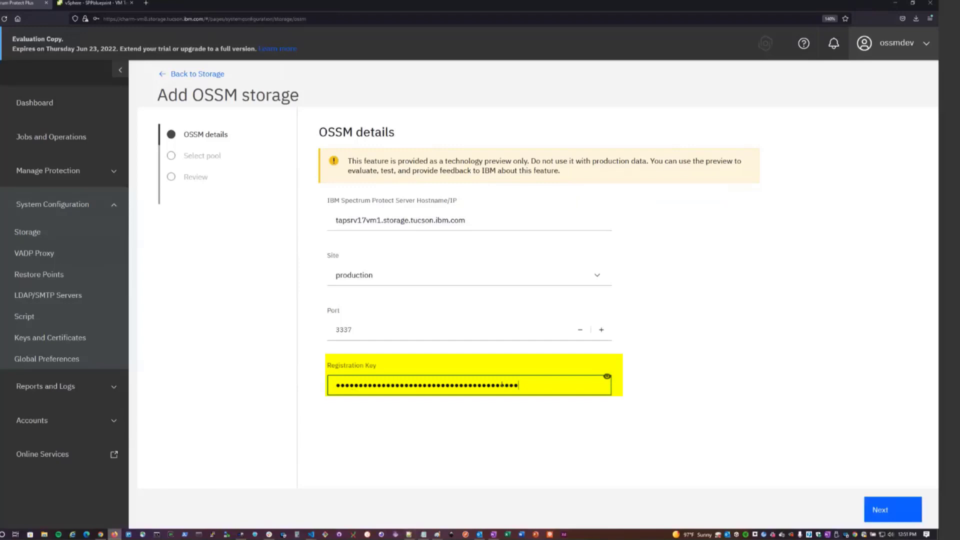
{"action": "left_click", "coordinate": [896, 510]}
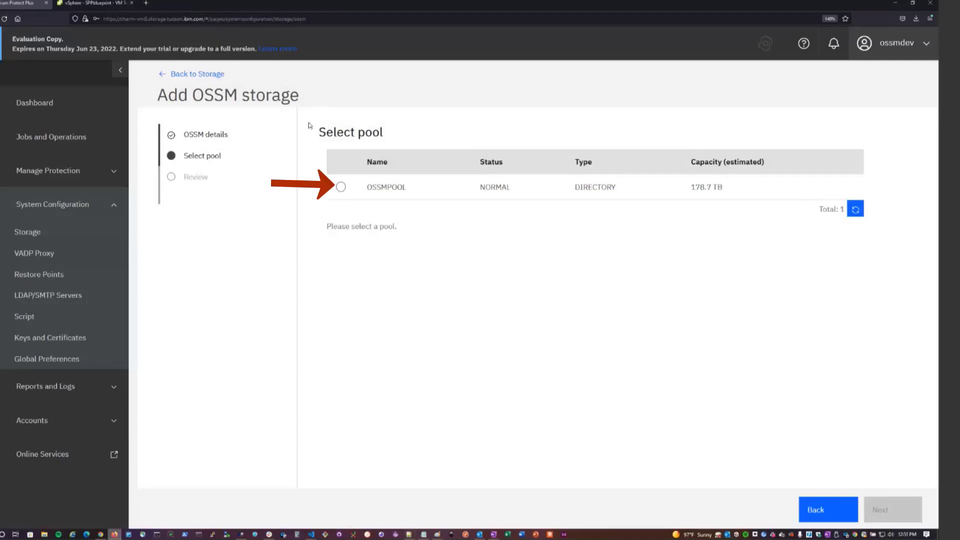
Select OSSMPOOL as the storage pool, submit the OSSM storage registration and dismiss the notification.
{"action": "left_click", "coordinate": [341, 189]}
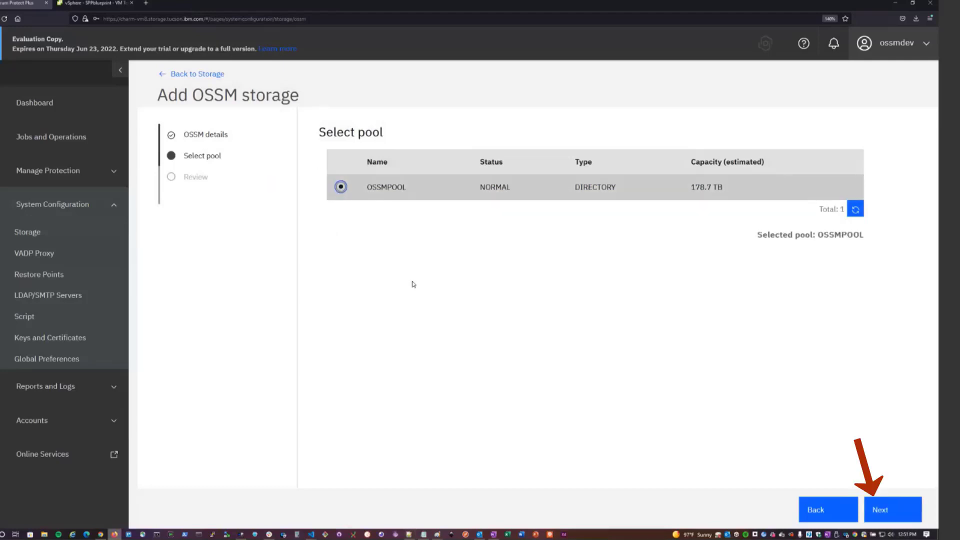
{"action": "left_click", "coordinate": [906, 509]}
{"action": "left_click", "coordinate": [877, 509]}
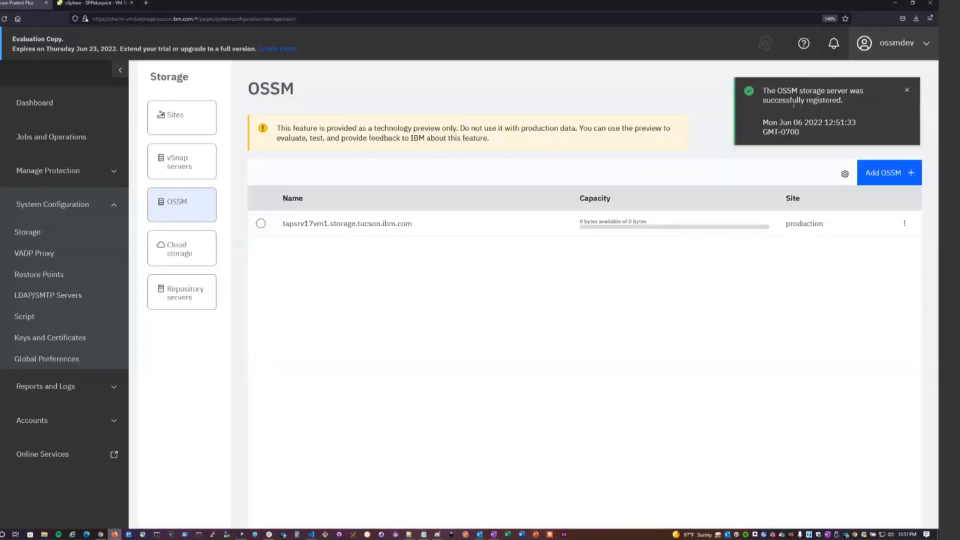
{"action": "left_click", "coordinate": [908, 92]}
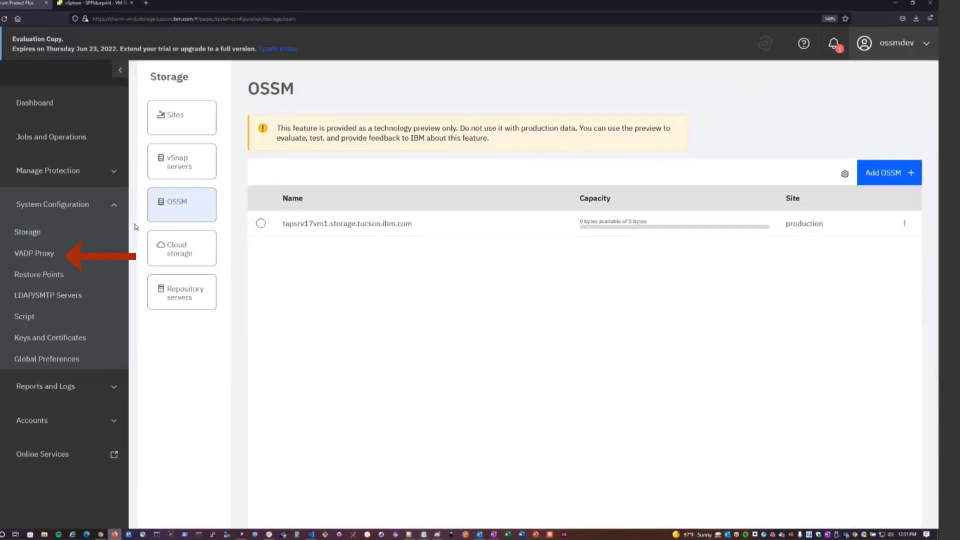
Start registering a VADP proxy with hostname charm-vm7.storage.tucson.ibm.com and retrieve its server key.
{"action": "left_click", "coordinate": [49, 256]}
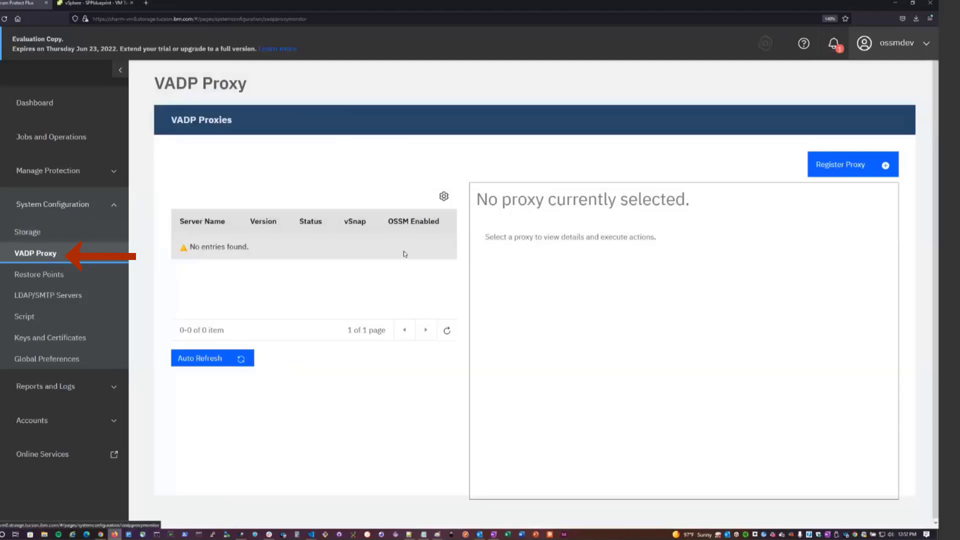
{"action": "left_click", "coordinate": [870, 166]}
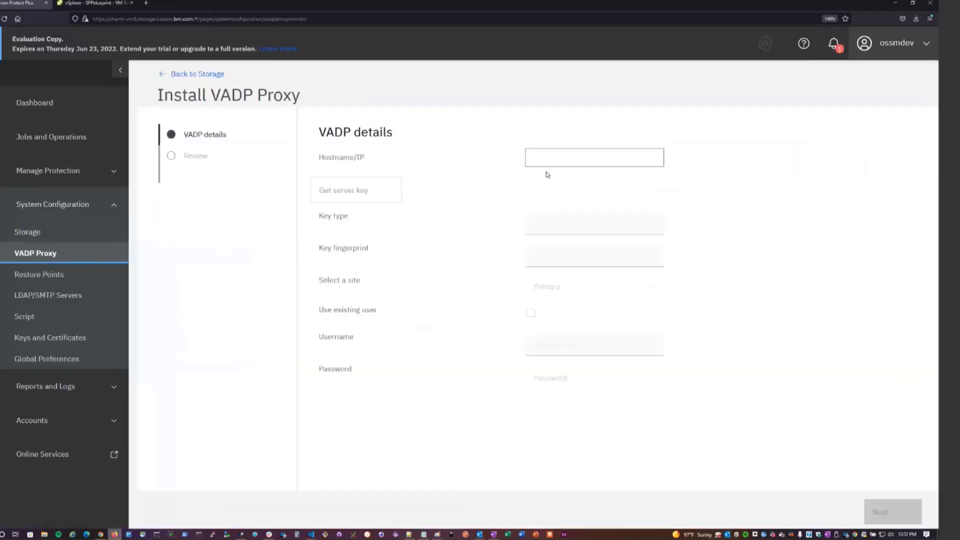
{"action": "left_click", "coordinate": [552, 158]}
{"action": "type", "text": "charm-vm"}
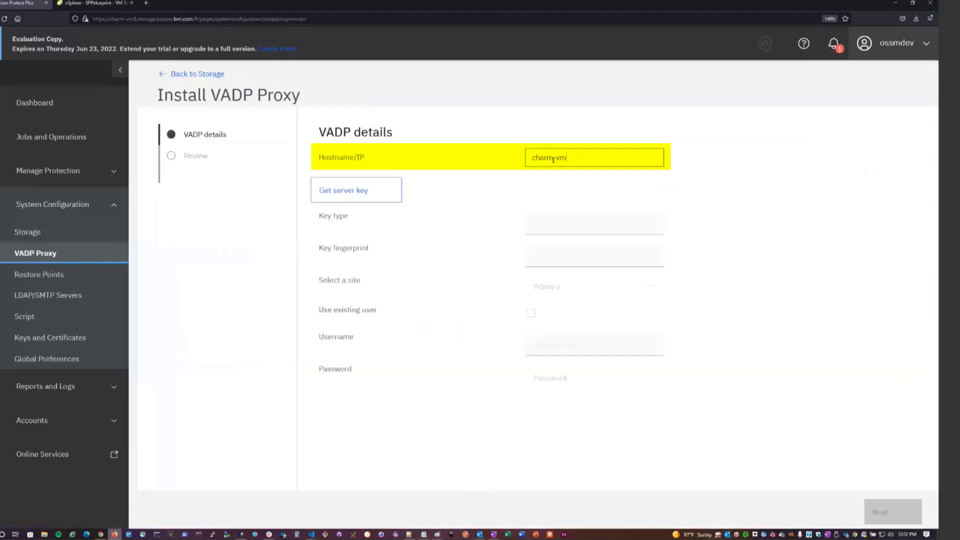
{"action": "type", "text": "7.storage.tucson.ibm.com"}
{"action": "left_click", "coordinate": [379, 191]}
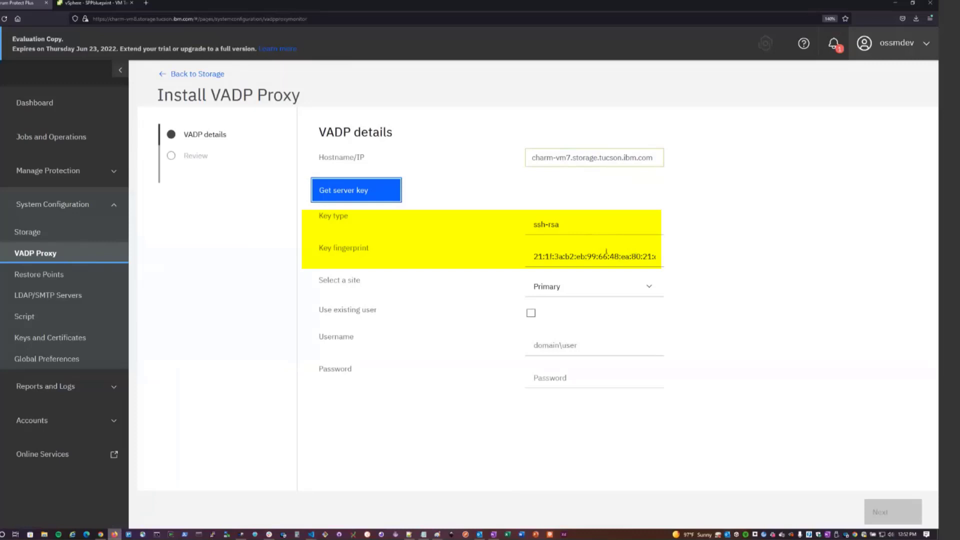
Assign the VADP proxy to the production site, enter username tsminst1 and the account password, and submit the proxy installation.
{"action": "left_click", "coordinate": [638, 286]}
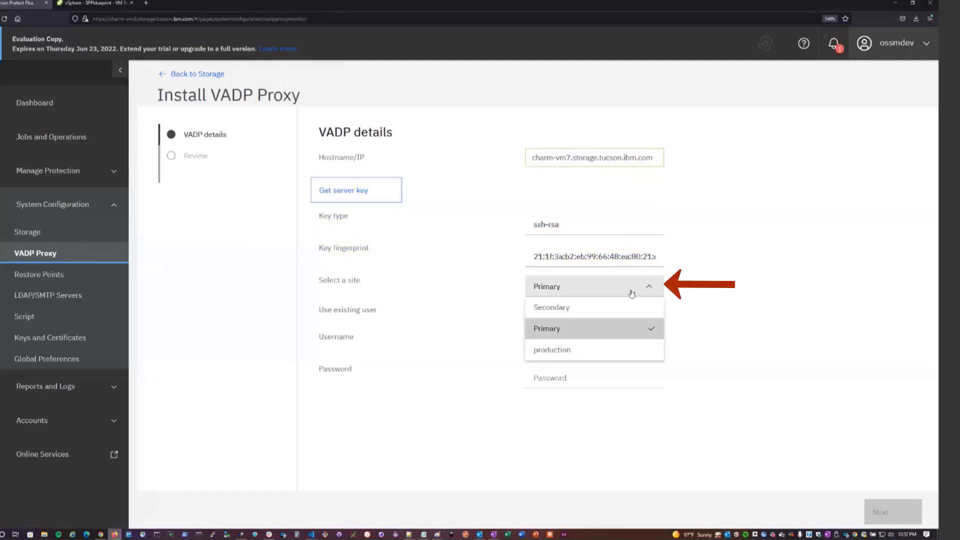
{"action": "left_click", "coordinate": [614, 353]}
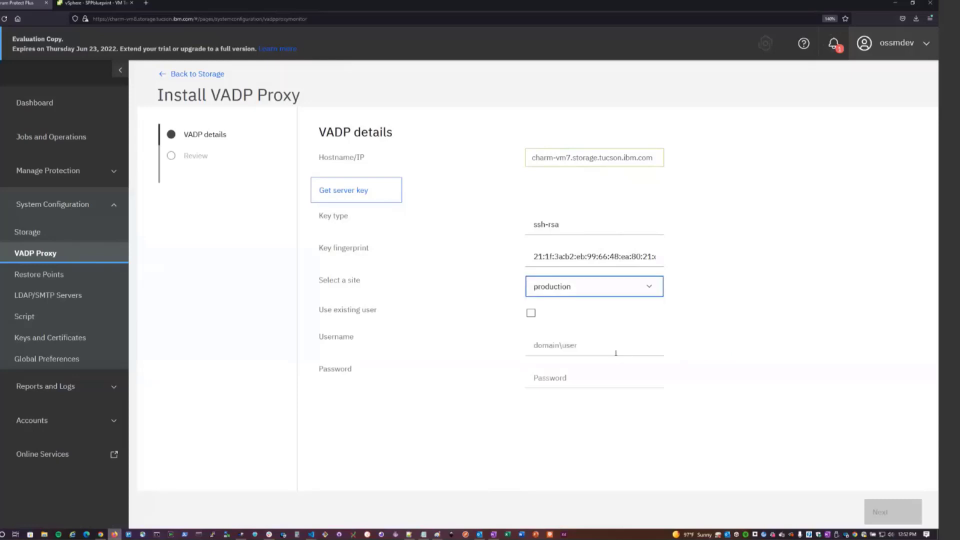
{"action": "left_click", "coordinate": [579, 347]}
{"action": "type", "text": "tsminst"}
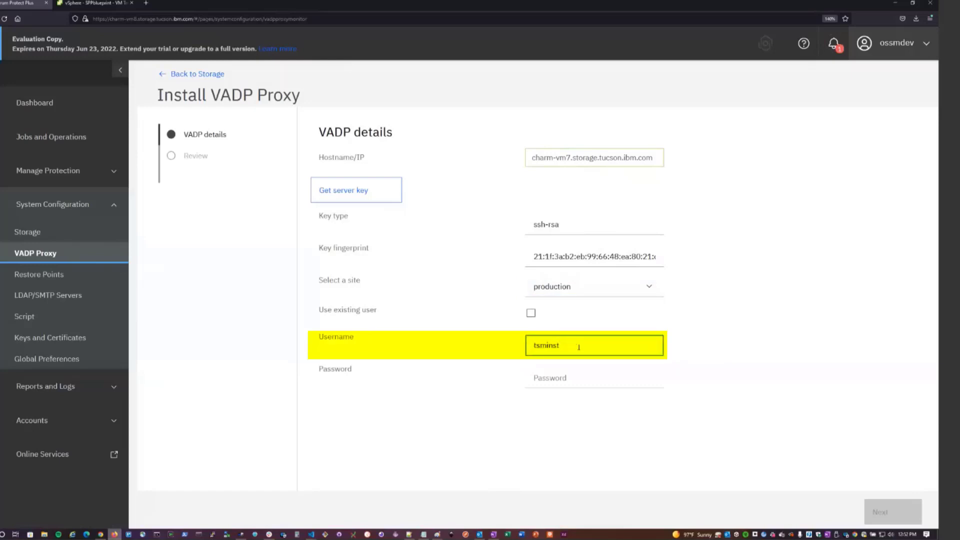
{"action": "type", "text": "1"}
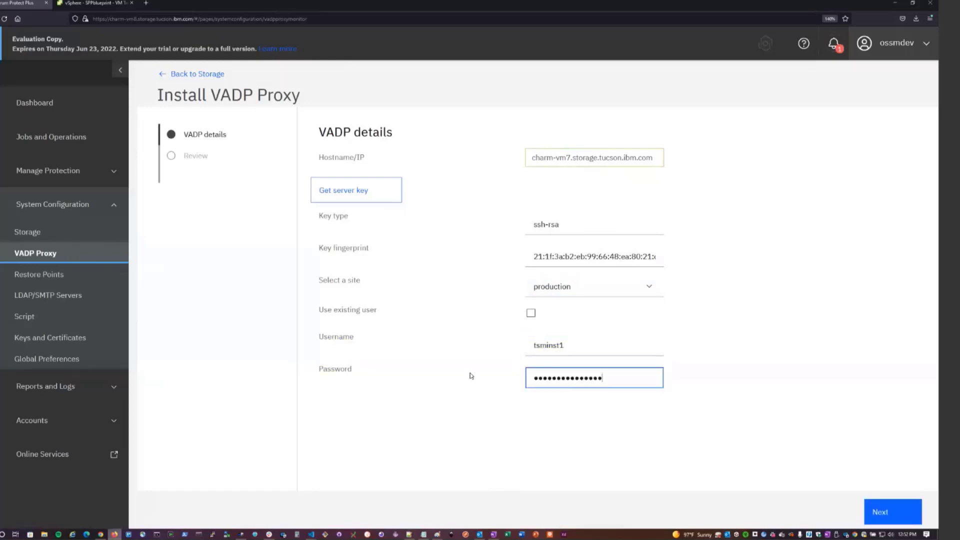
{"action": "left_click", "coordinate": [473, 360]}
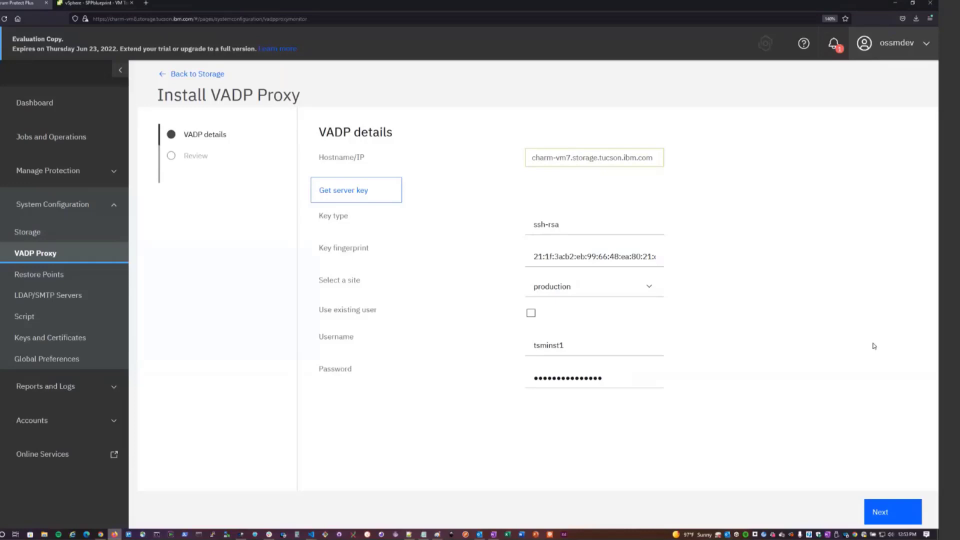
{"action": "left_click", "coordinate": [895, 511]}
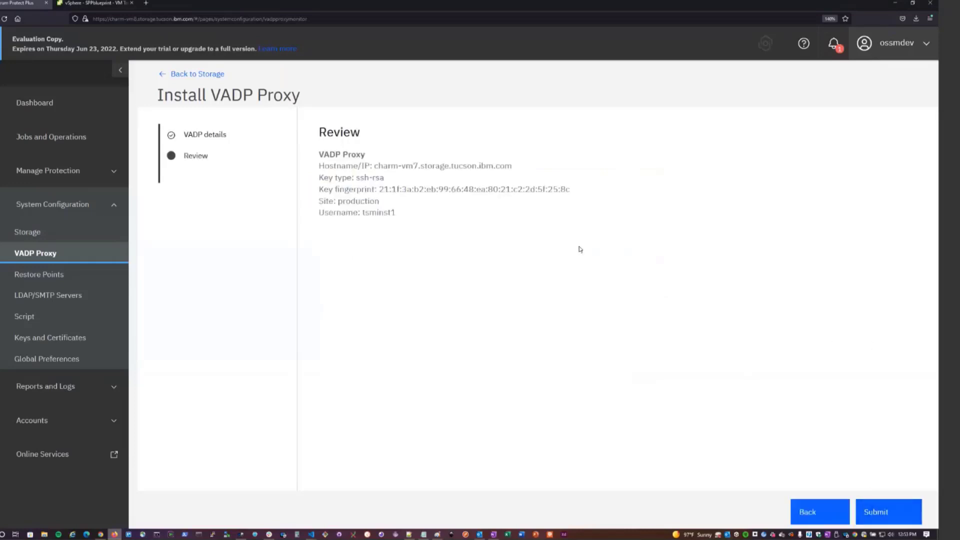
{"action": "left_click", "coordinate": [888, 512]}
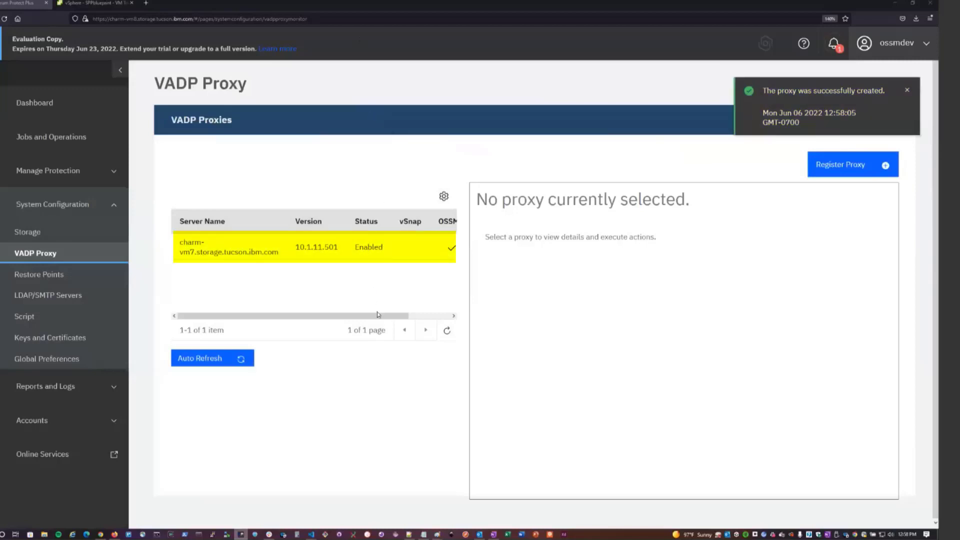
{"action": "left_click_drag", "start_coordinate": [382, 316], "coordinate": [438, 319]}
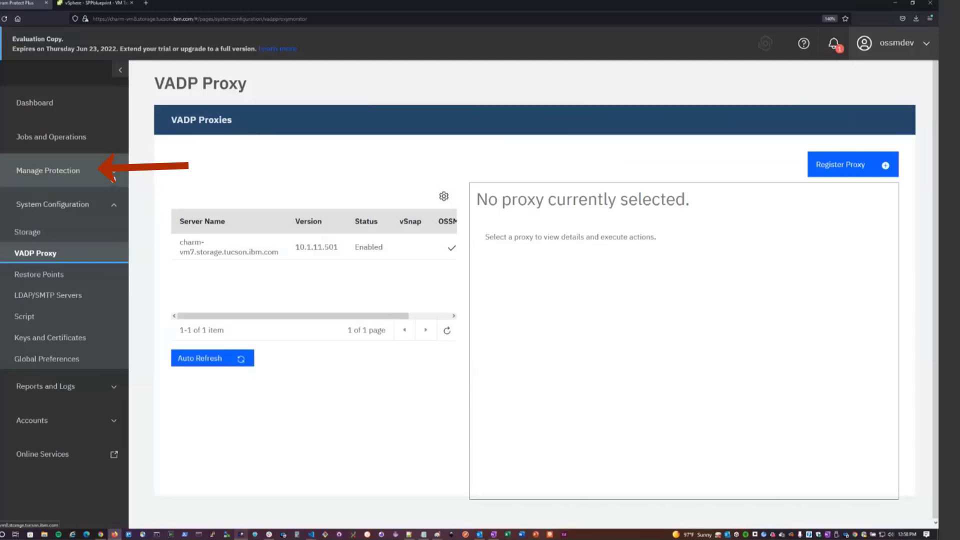
Start adding an SLA policy from the policy overview, choose OSSM as the policy type and continue to the policy rules.
{"action": "left_click", "coordinate": [114, 177]}
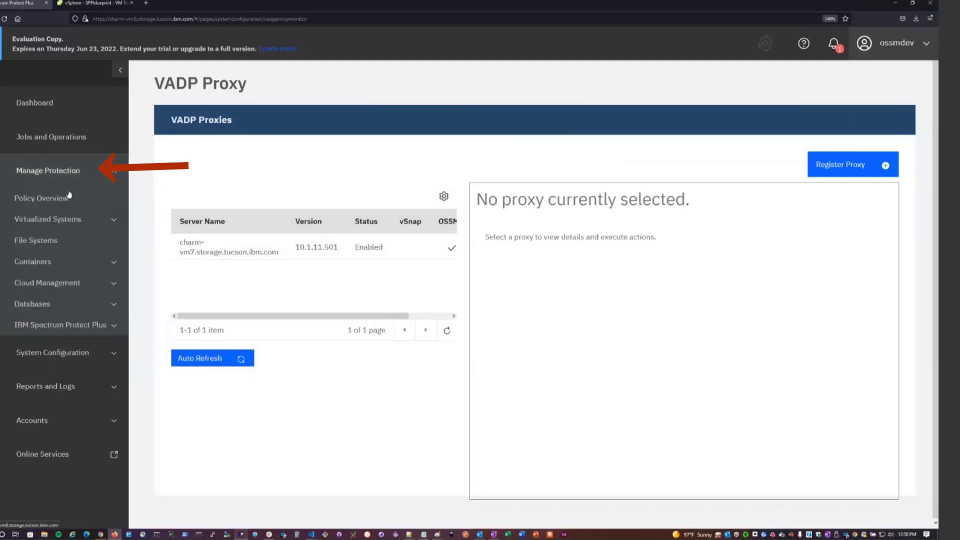
{"action": "left_click", "coordinate": [55, 198]}
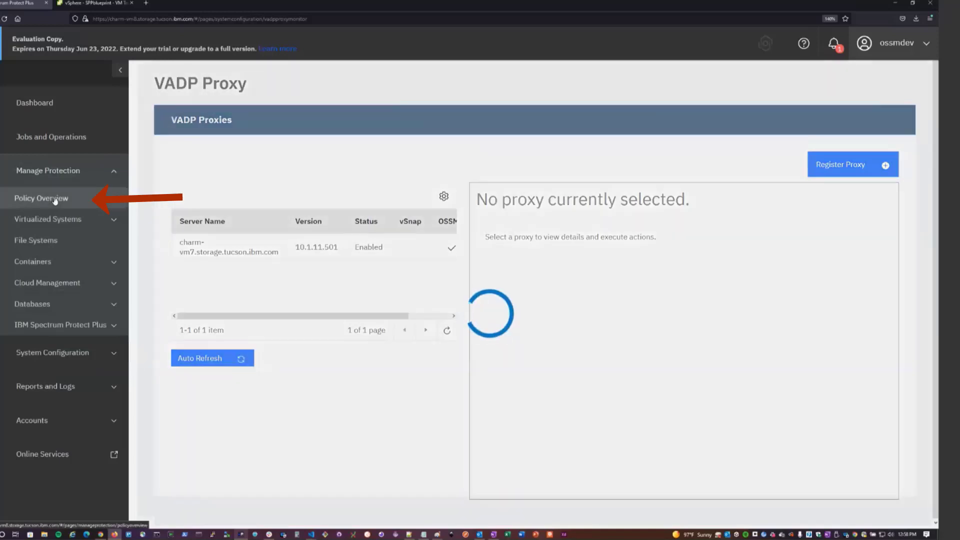
{"action": "scroll", "coordinate": [316, 220], "scroll_direction": "down", "scroll_amount": 6}
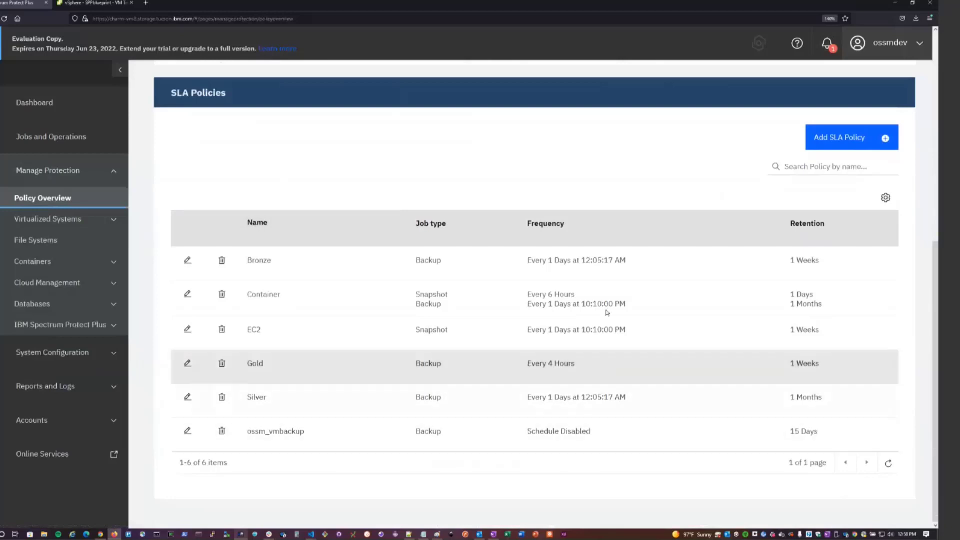
{"action": "scroll", "coordinate": [624, 240], "scroll_direction": "up", "scroll_amount": 1}
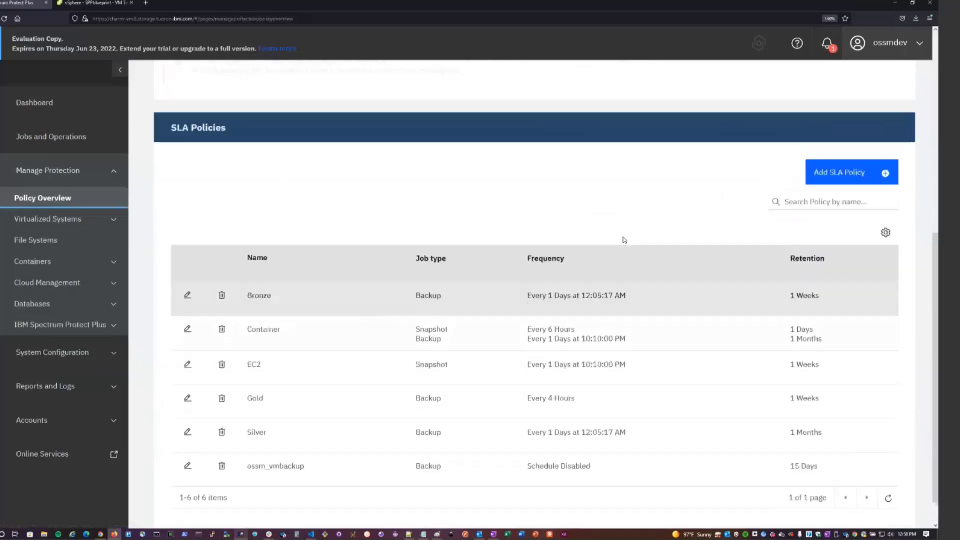
{"action": "left_click", "coordinate": [862, 175]}
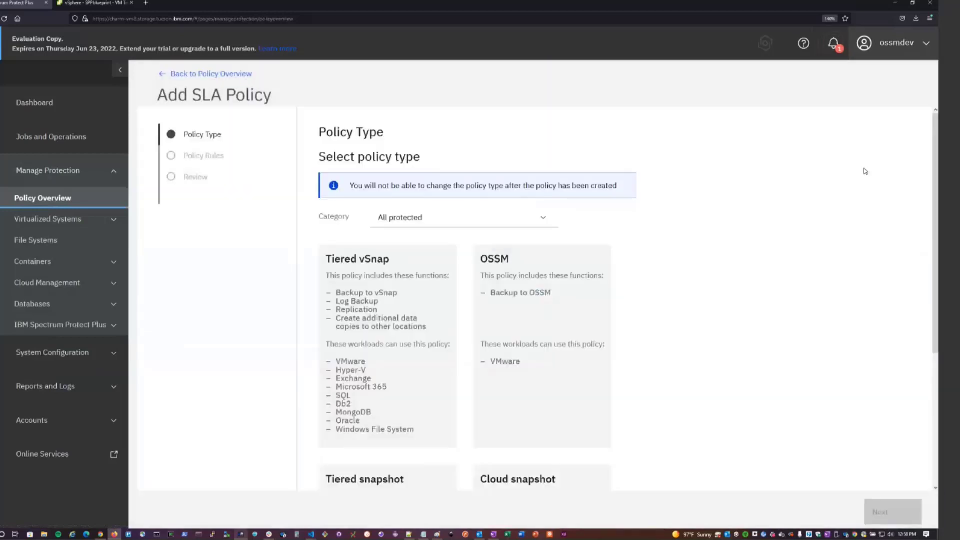
{"action": "scroll", "coordinate": [780, 205], "scroll_direction": "down", "scroll_amount": 1}
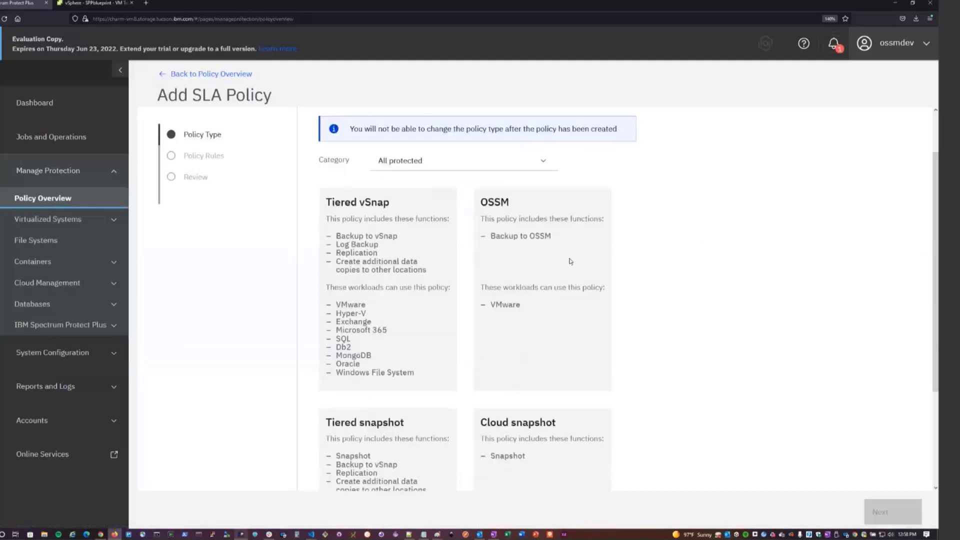
{"action": "left_click", "coordinate": [529, 231]}
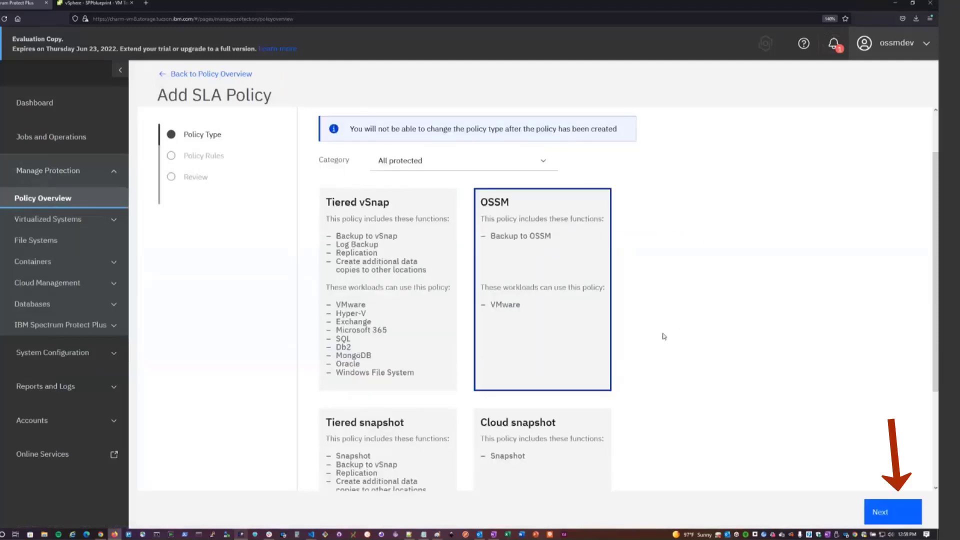
{"action": "left_click", "coordinate": [890, 511]}
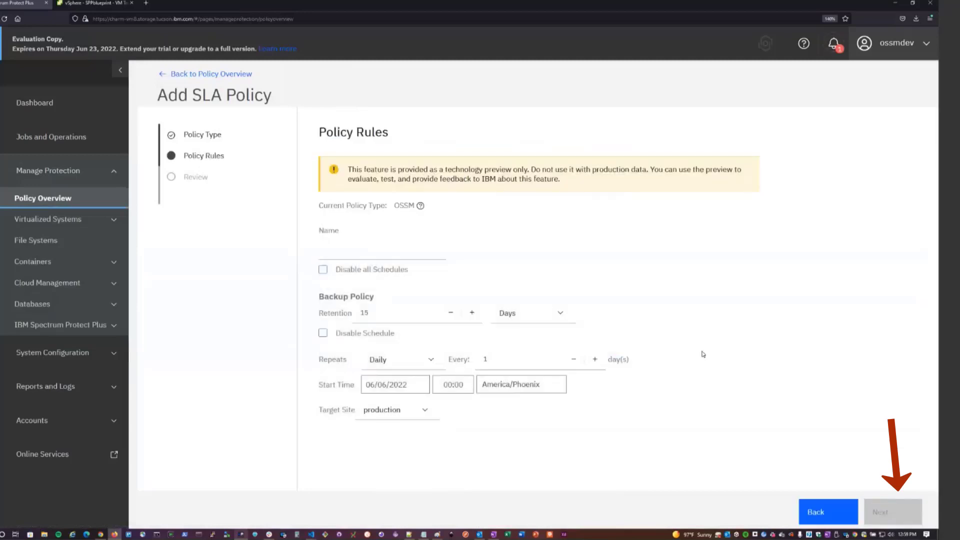
Create the policy as production_sp with all schedules disabled and production as the target site, and dismiss the notice.
{"action": "left_click", "coordinate": [335, 249]}
{"action": "type", "text": "production_sp"}
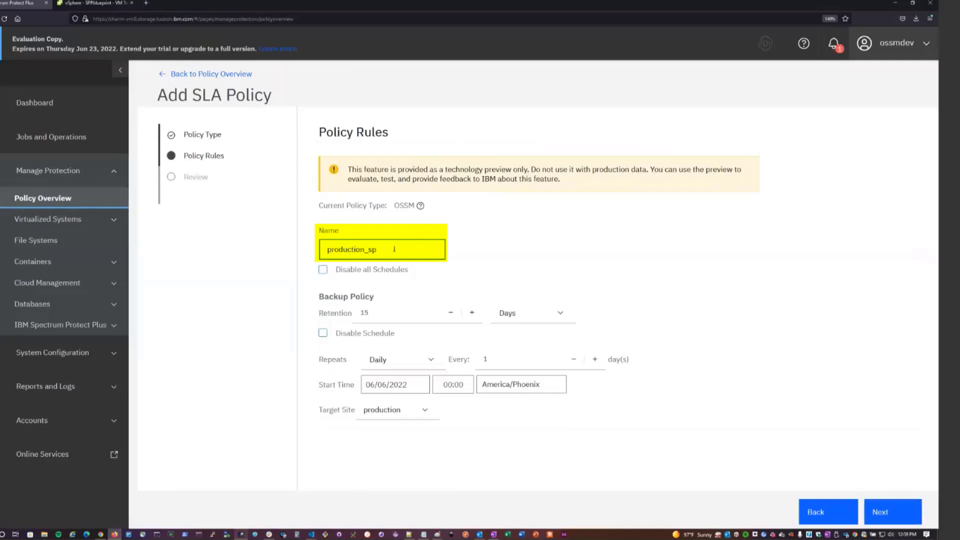
{"action": "left_click", "coordinate": [322, 270]}
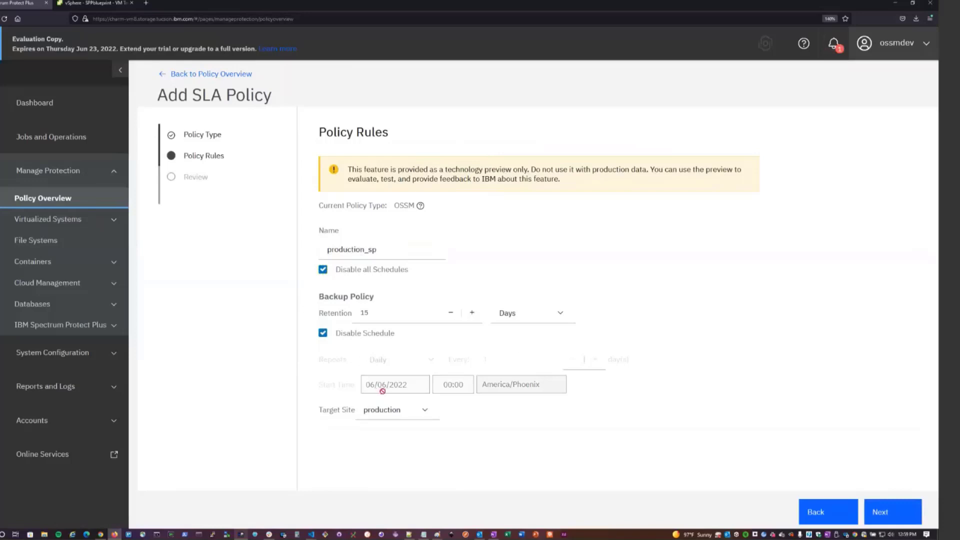
{"action": "left_click", "coordinate": [429, 411]}
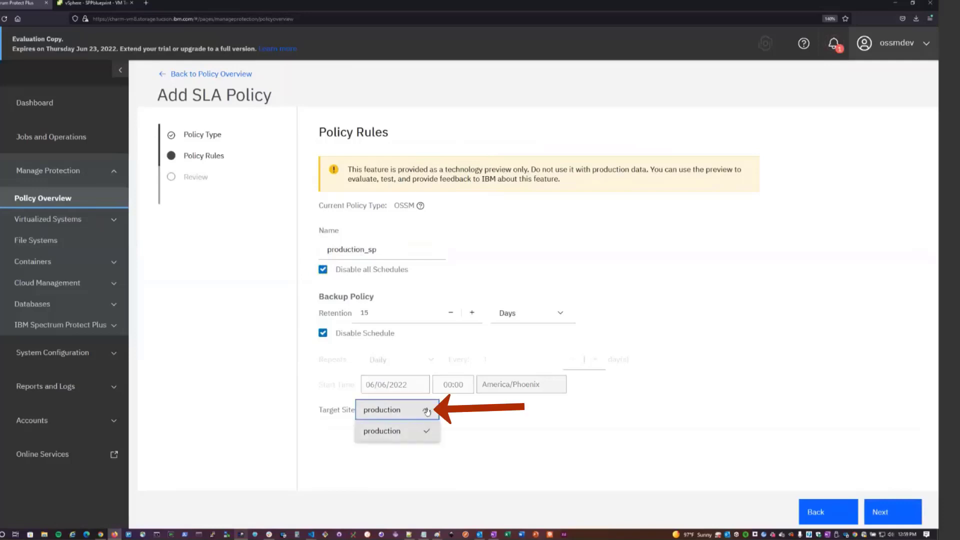
{"action": "left_click", "coordinate": [410, 432]}
{"action": "left_click", "coordinate": [880, 506]}
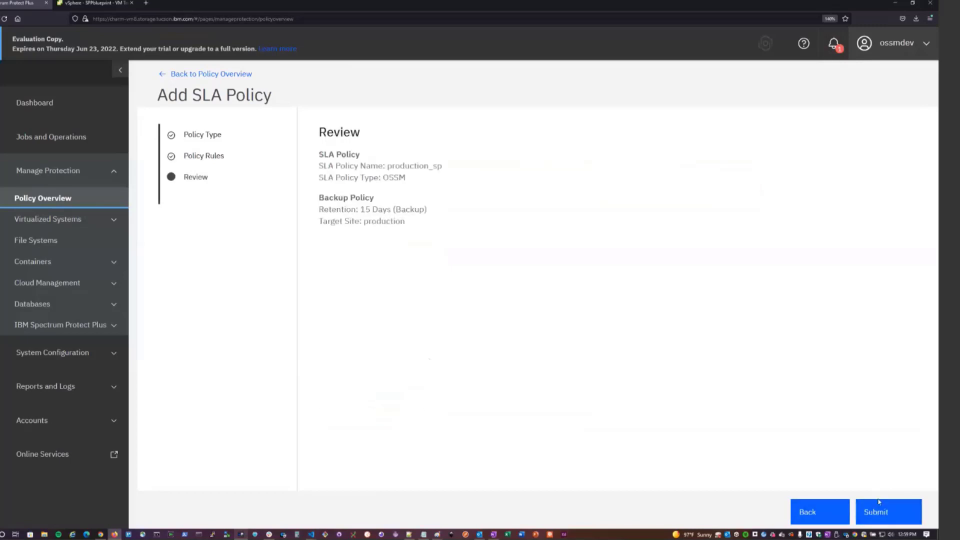
{"action": "left_click", "coordinate": [900, 514]}
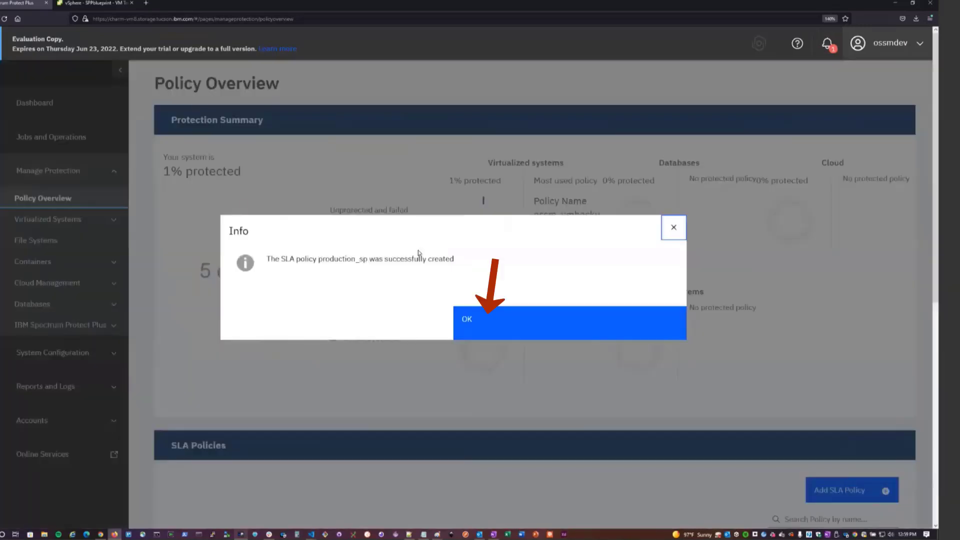
{"action": "left_click", "coordinate": [497, 327]}
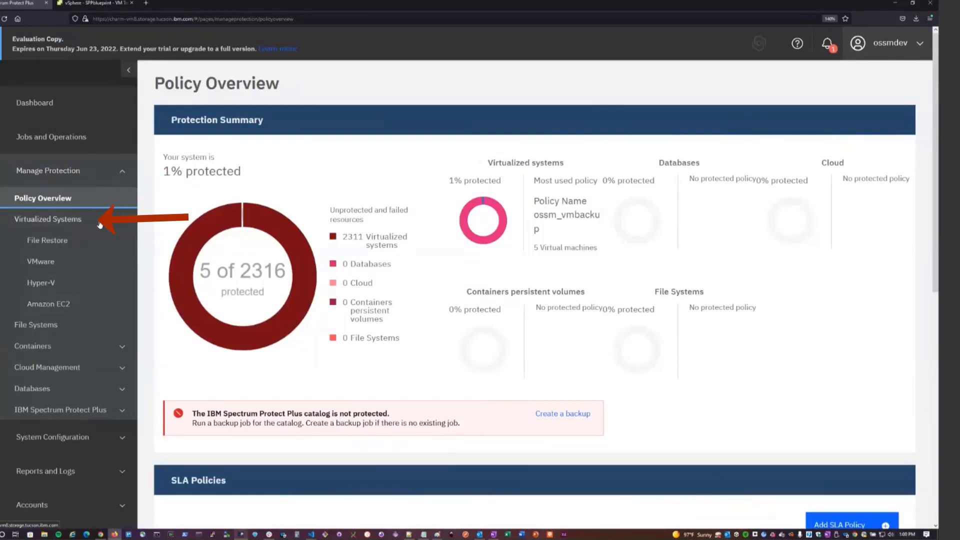
Open VMware protection, show the managed vCenters and browse kingsmen1.storage.tucson.ibm.com down to SPPblueprint.
{"action": "left_click", "coordinate": [49, 269]}
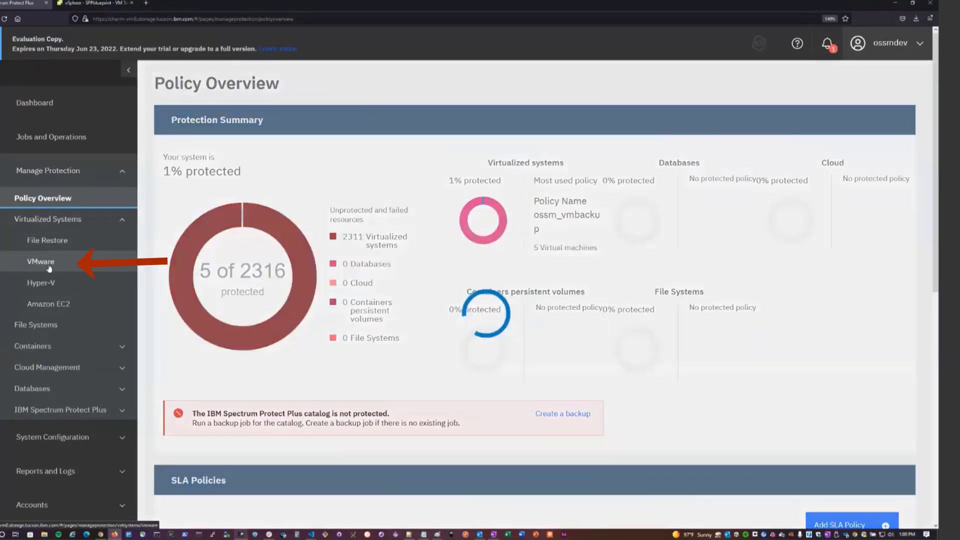
{"action": "left_click", "coordinate": [227, 119]}
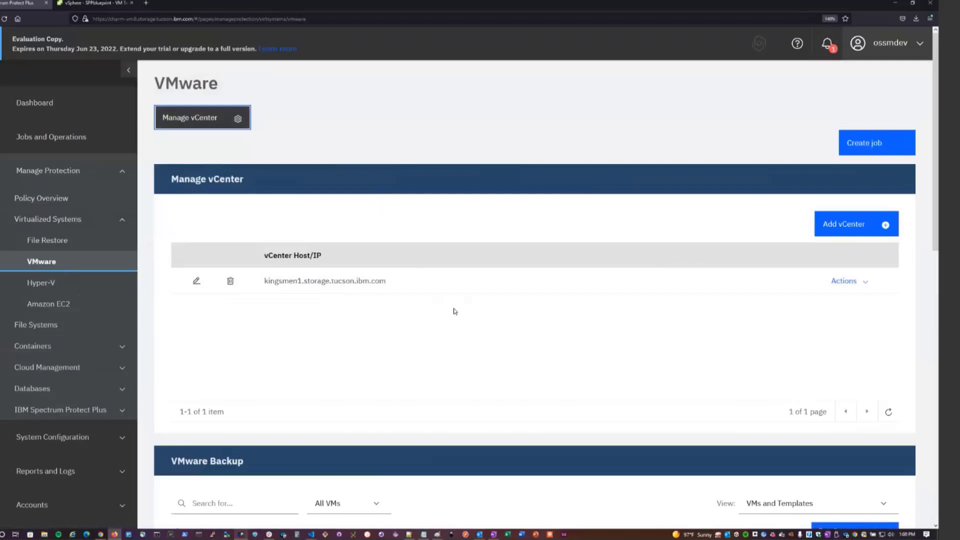
{"action": "scroll", "coordinate": [431, 292], "scroll_direction": "down", "scroll_amount": 5}
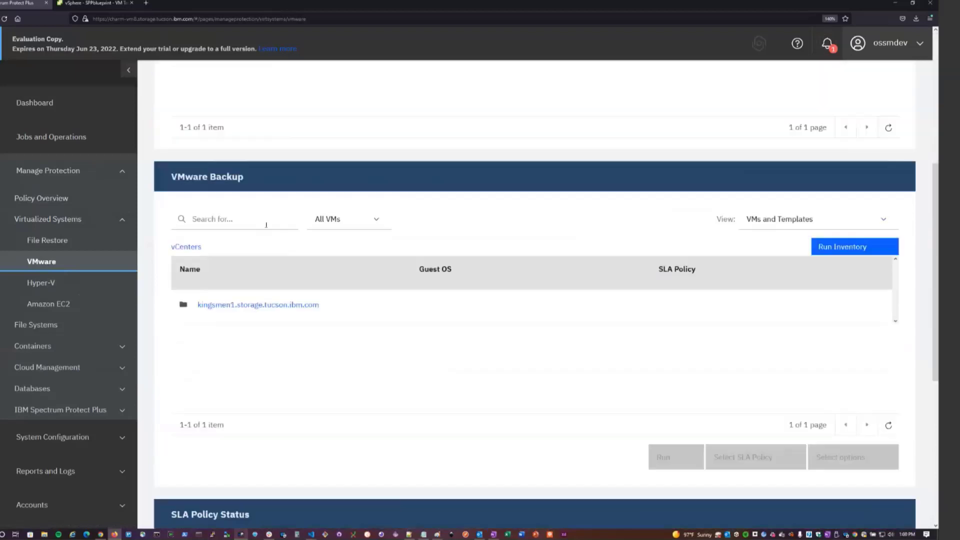
{"action": "left_click", "coordinate": [270, 306]}
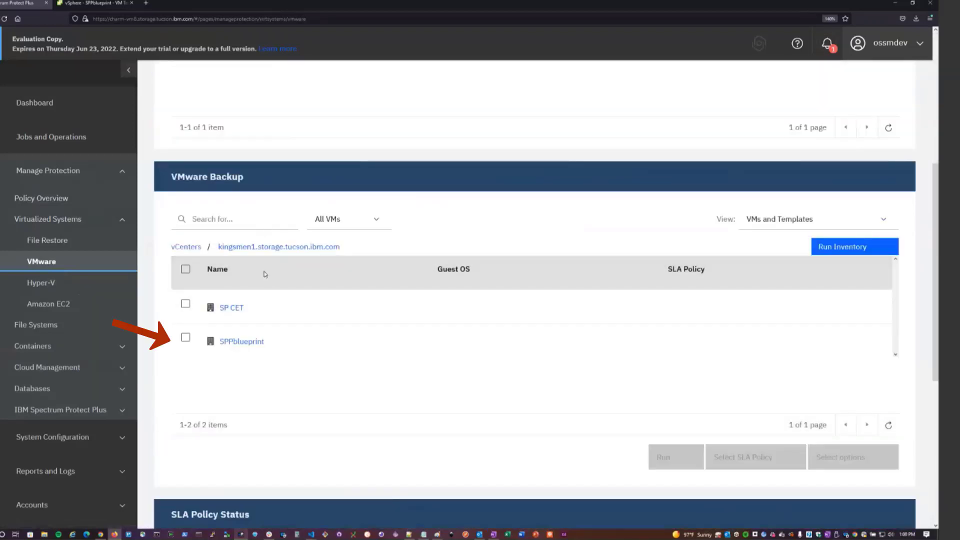
{"action": "left_click", "coordinate": [252, 342]}
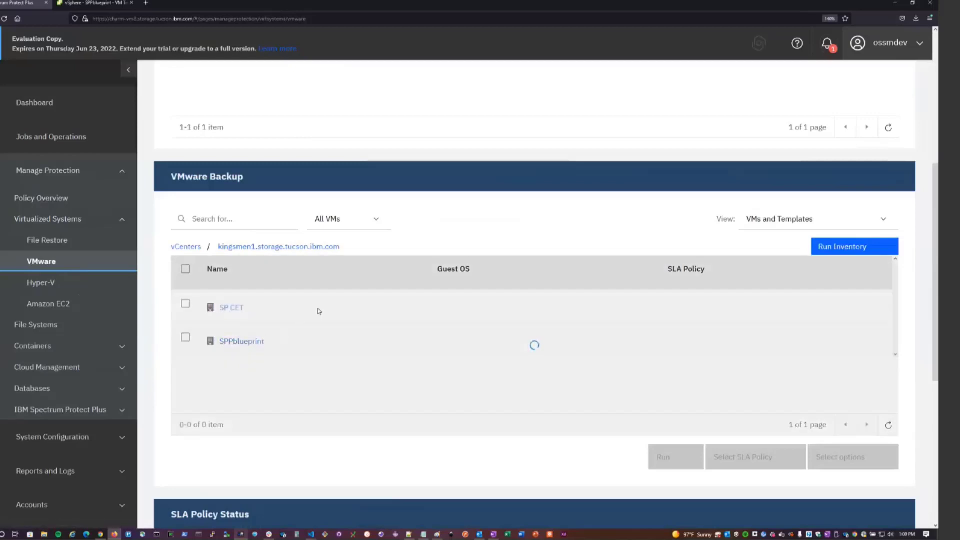
Switch the VMware backup list to the VMs view, open the kingsmen1.storage.tucson.ibm.com vCenter and search for pod1lnxgrp5_10.
{"action": "left_click", "coordinate": [852, 222]}
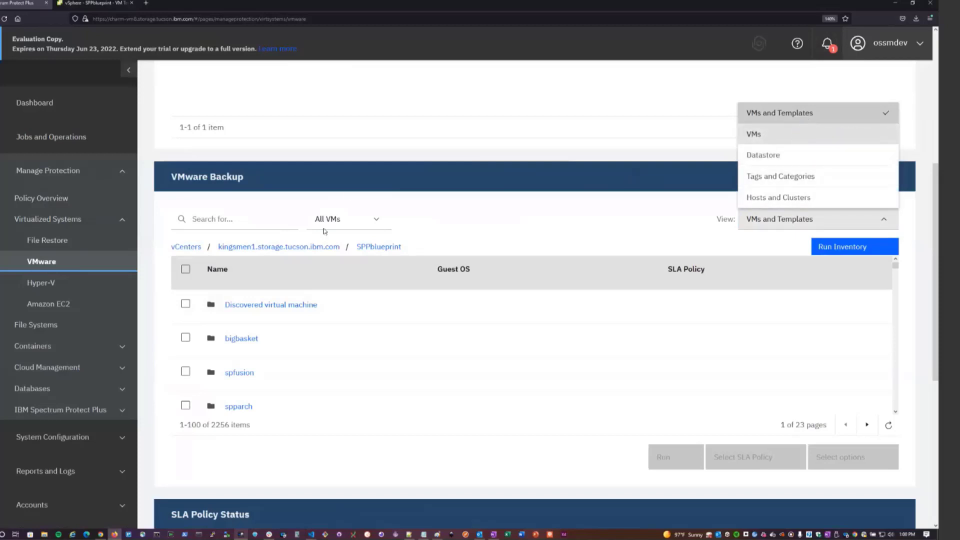
{"action": "left_click", "coordinate": [764, 135]}
{"action": "left_click", "coordinate": [268, 308]}
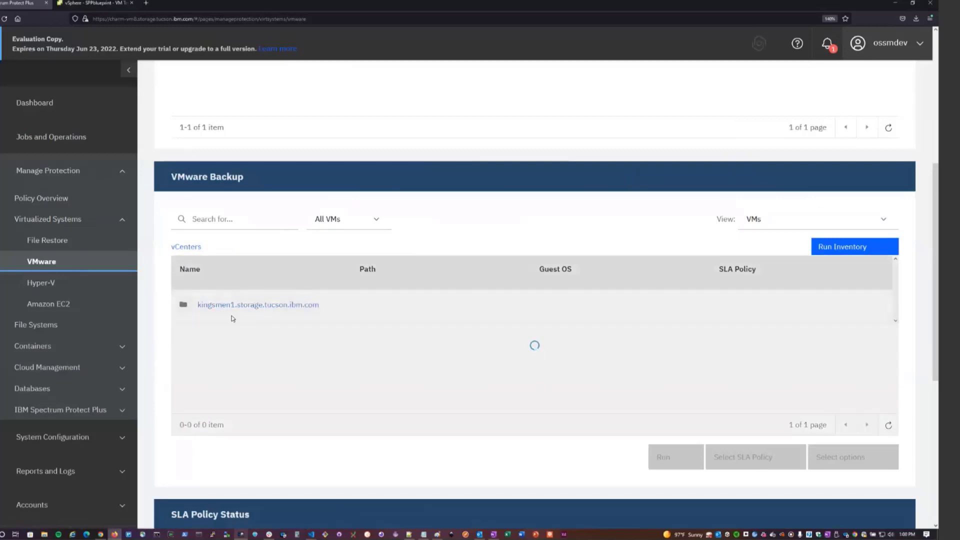
{"action": "left_click", "coordinate": [262, 226]}
{"action": "type", "text": "po"}
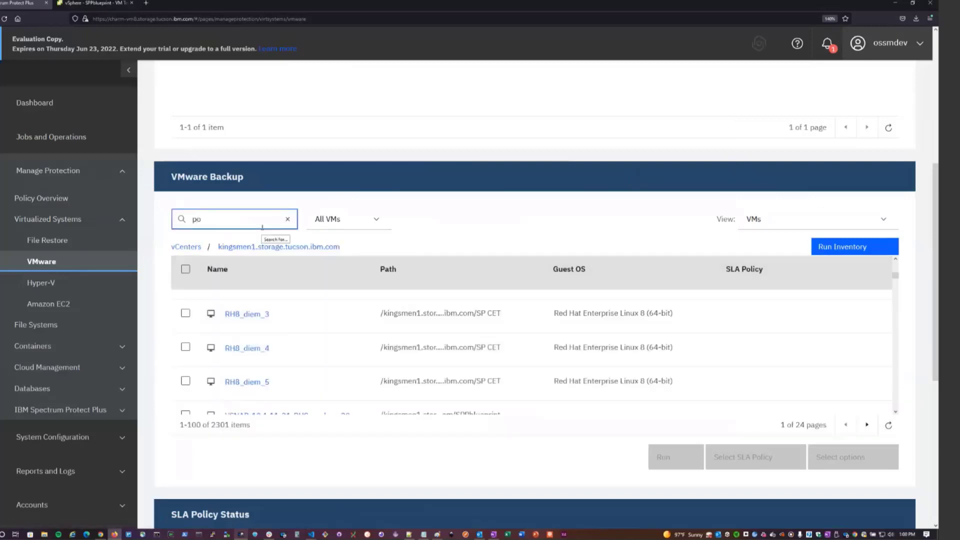
{"action": "type", "text": "dlnlnxgrp5_10"}
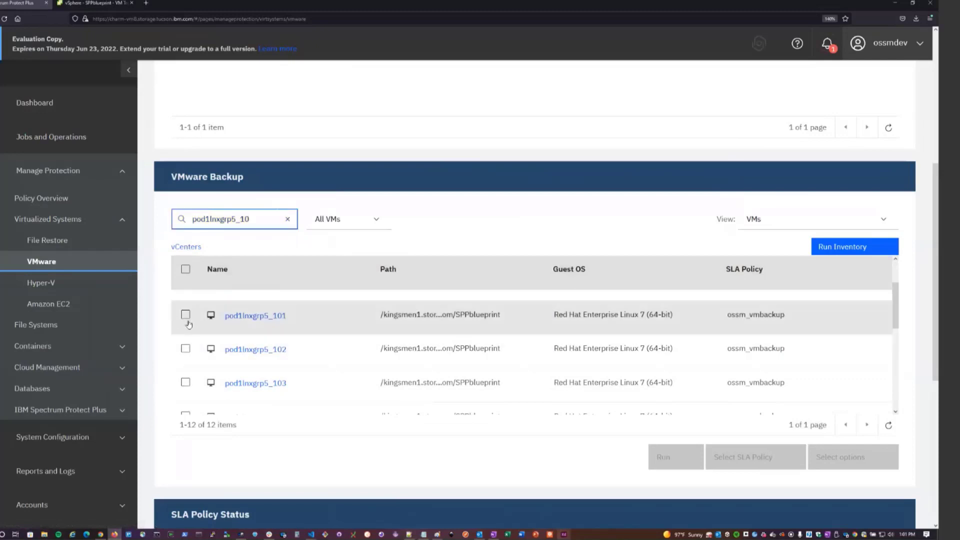
Select the virtual machine pod1lnxgrp5_104, additionally assign it the production_sp SLA policy and save the assignment.
{"action": "scroll", "coordinate": [184, 326], "scroll_direction": "down", "scroll_amount": 1}
{"action": "left_click", "coordinate": [185, 359]}
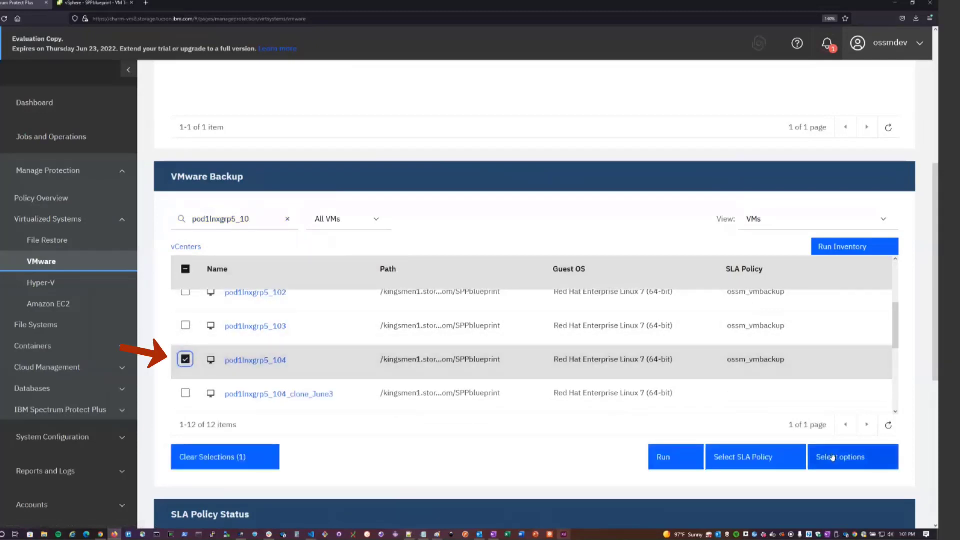
{"action": "left_click", "coordinate": [766, 458]}
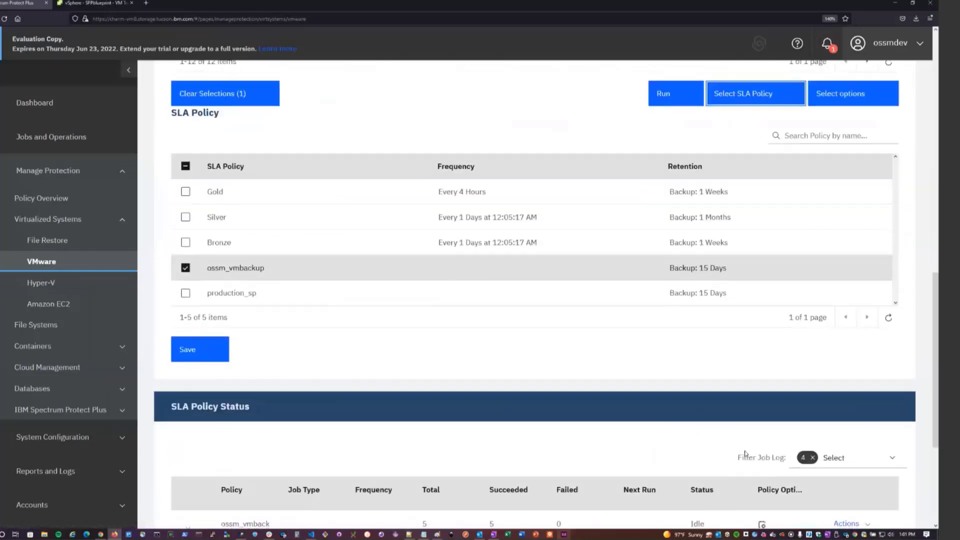
{"action": "left_click", "coordinate": [186, 294]}
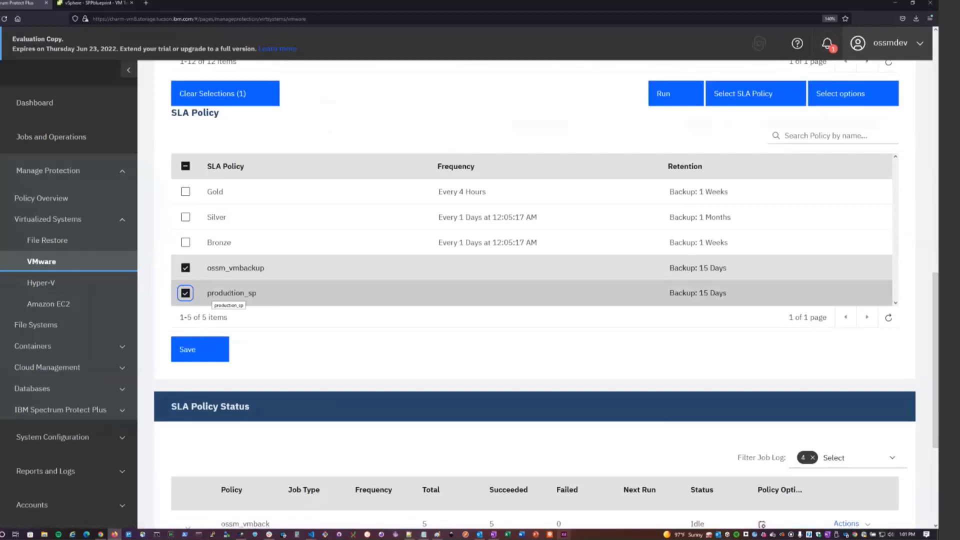
{"action": "left_click", "coordinate": [203, 350]}
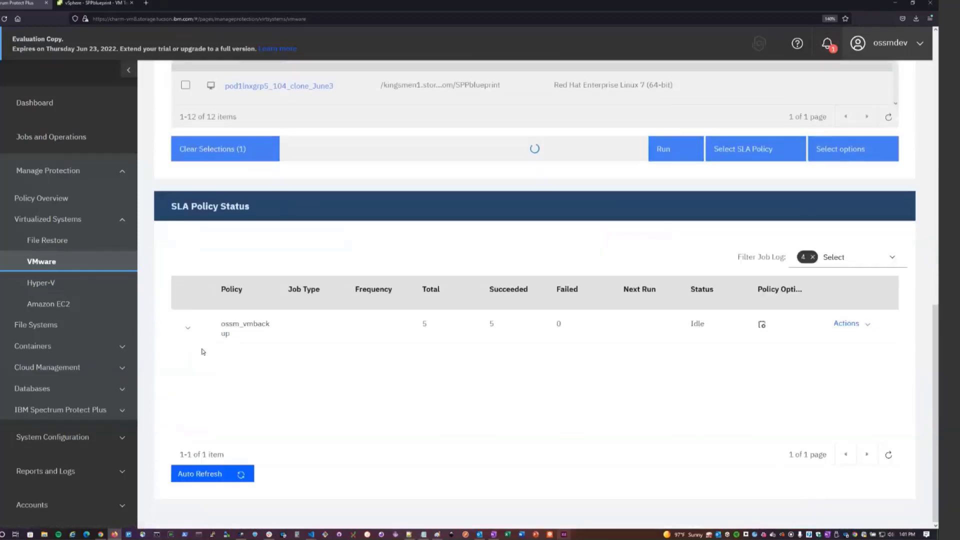
Open the list of scheduled jobs in Jobs and Operations.
{"action": "scroll", "coordinate": [336, 305], "scroll_direction": "up", "scroll_amount": 1}
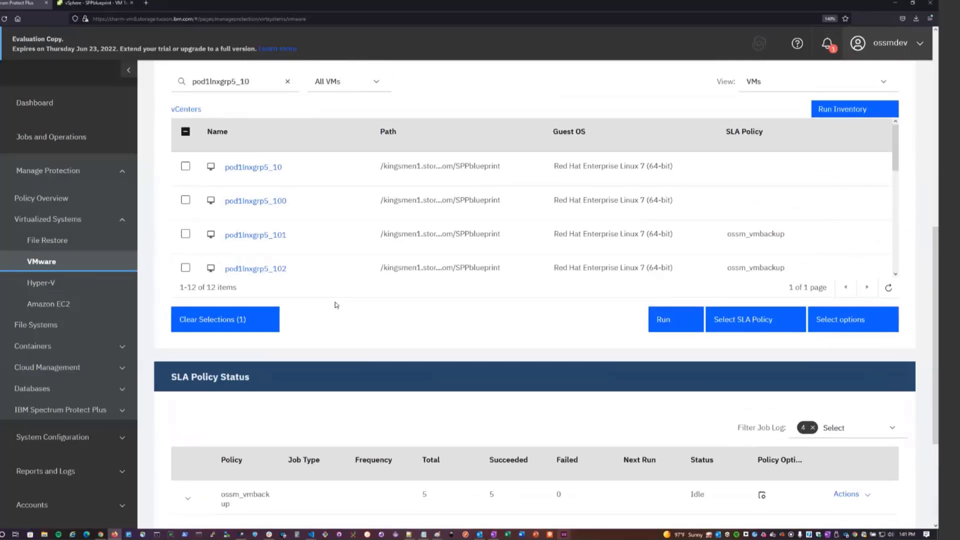
{"action": "scroll", "coordinate": [364, 328], "scroll_direction": "up", "scroll_amount": 1}
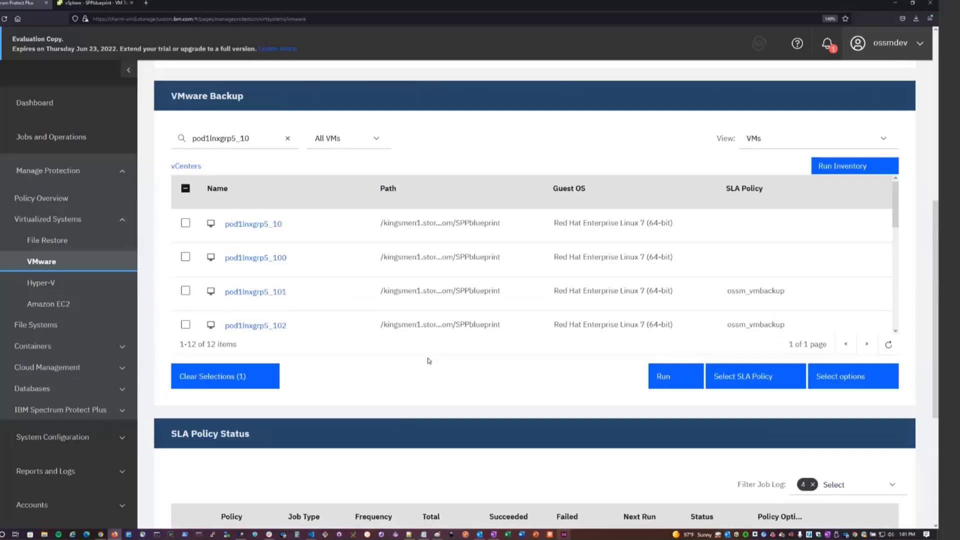
{"action": "scroll", "coordinate": [491, 375], "scroll_direction": "up", "scroll_amount": 1}
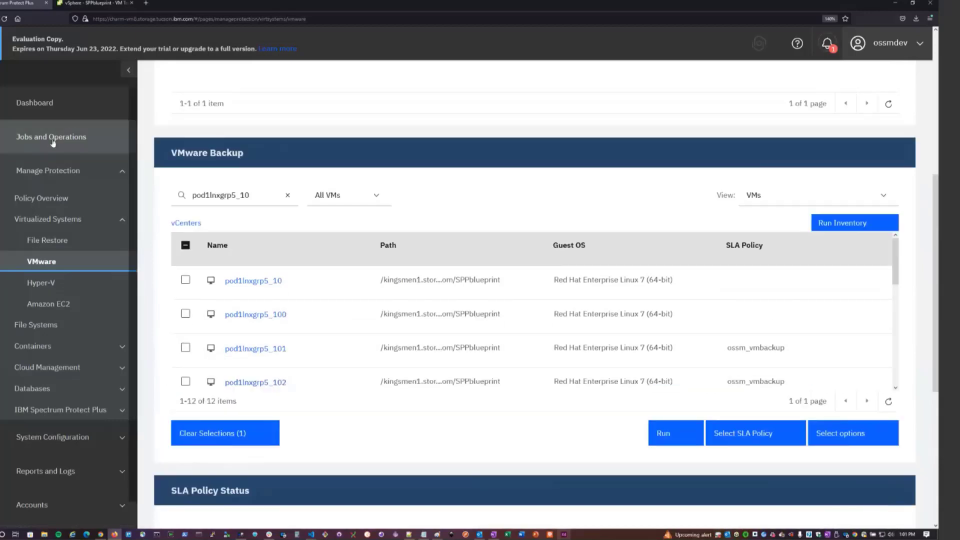
{"action": "left_click", "coordinate": [62, 142]}
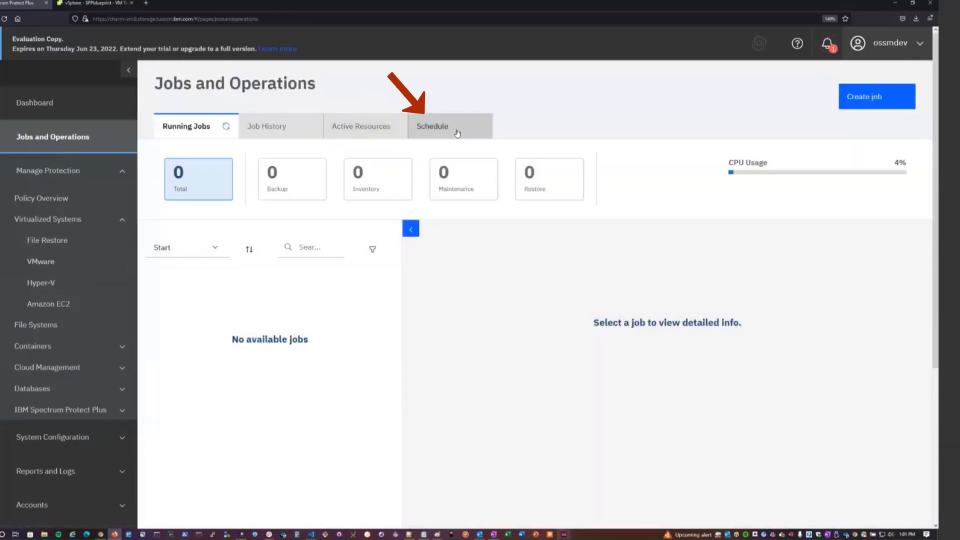
{"action": "left_click", "coordinate": [458, 133]}
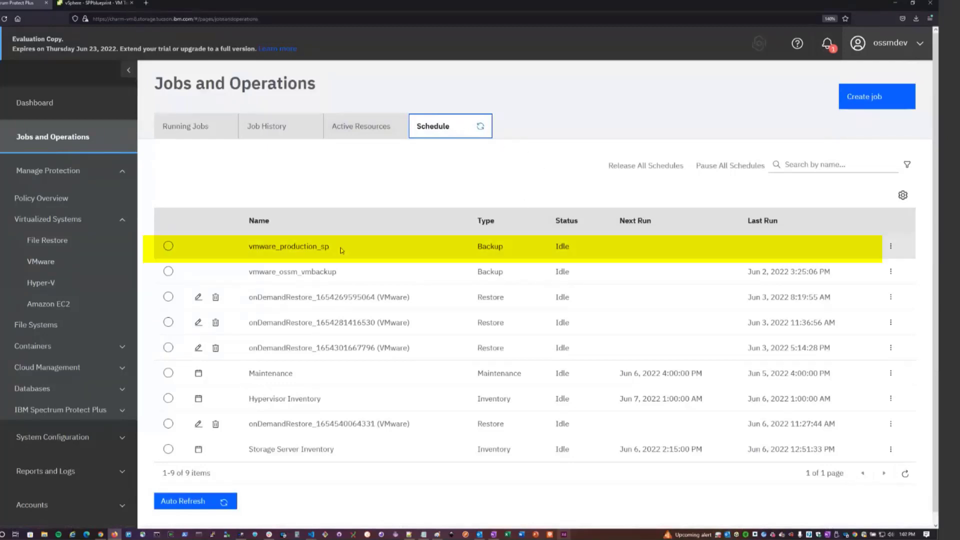
Start the vmware_production_sp backup job from the schedule list.
{"action": "left_click", "coordinate": [306, 248]}
{"action": "left_click_drag", "start_coordinate": [330, 247], "coordinate": [249, 250]}
{"action": "left_click", "coordinate": [264, 250]}
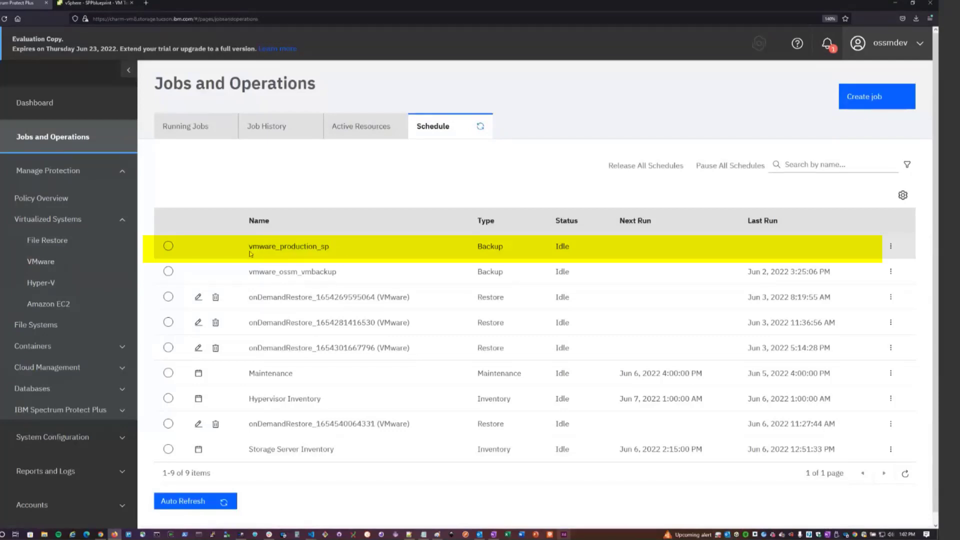
{"action": "left_click_drag", "start_coordinate": [279, 248], "coordinate": [331, 251]}
{"action": "left_click", "coordinate": [335, 250]}
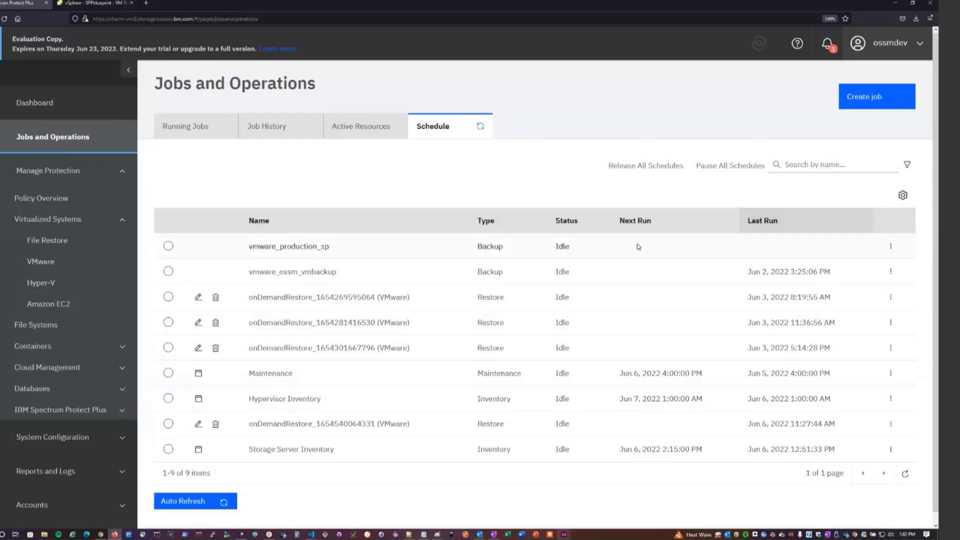
{"action": "left_click", "coordinate": [890, 248]}
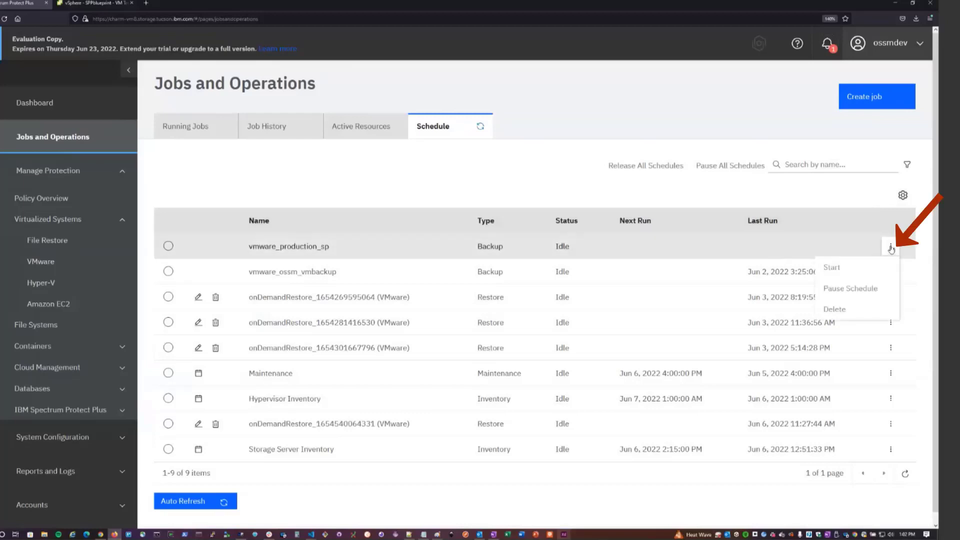
{"action": "left_click", "coordinate": [842, 270]}
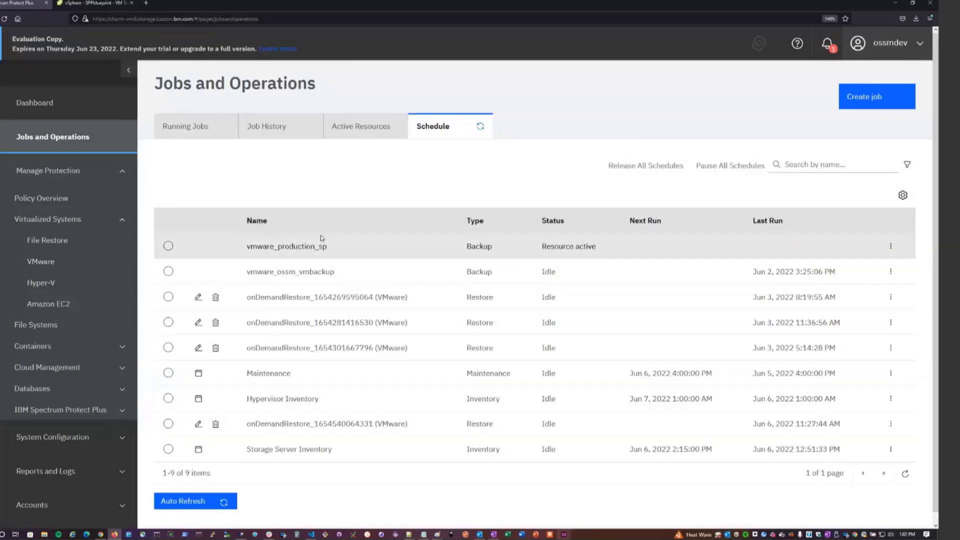
View the running vmware_production_sp job's log with the newest entries first and all filters cleared, and refresh it.
{"action": "left_click", "coordinate": [207, 137]}
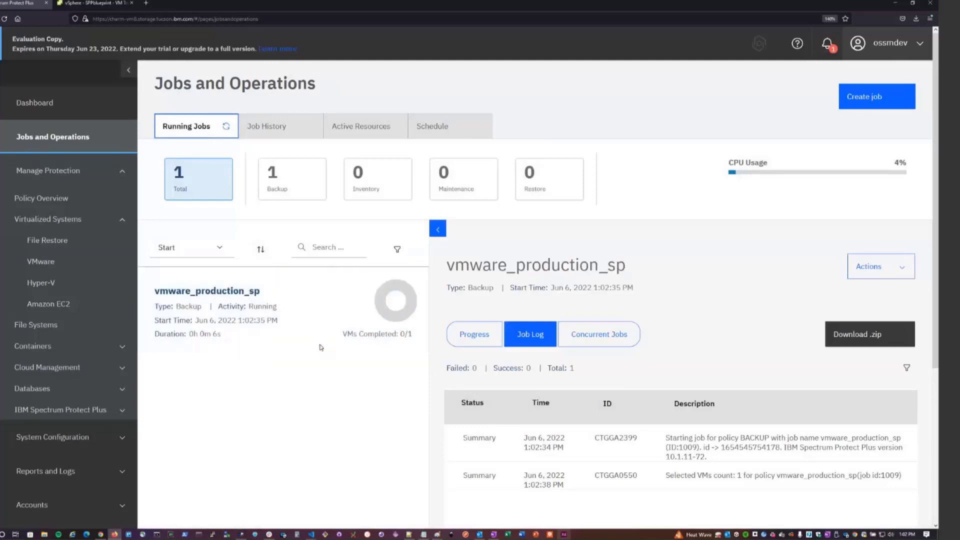
{"action": "left_click", "coordinate": [541, 413]}
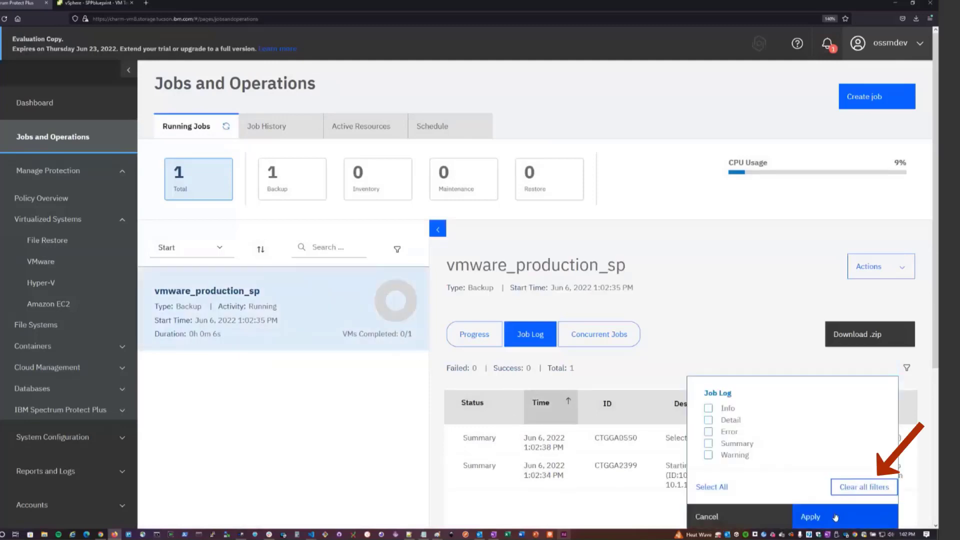
{"action": "left_click", "coordinate": [835, 517]}
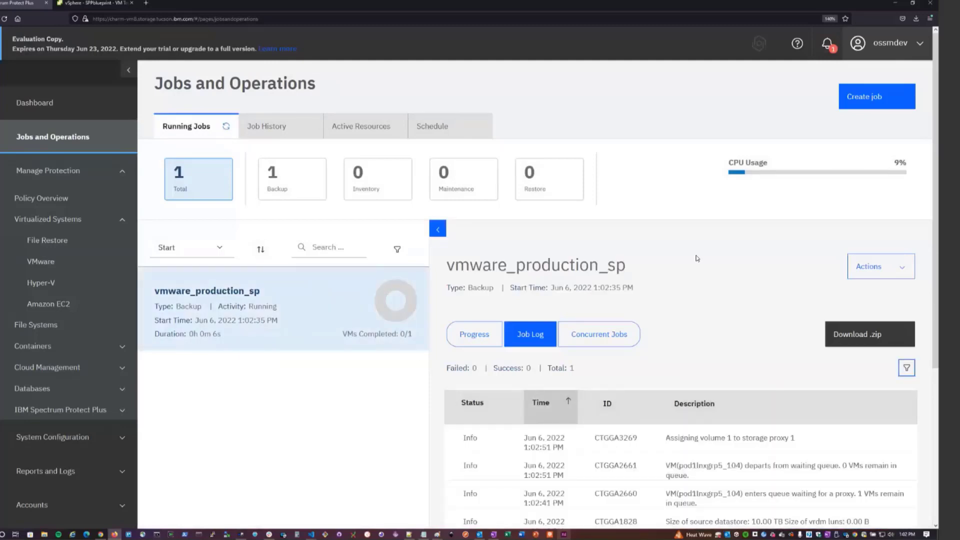
{"action": "scroll", "coordinate": [669, 300], "scroll_direction": "down", "scroll_amount": 2}
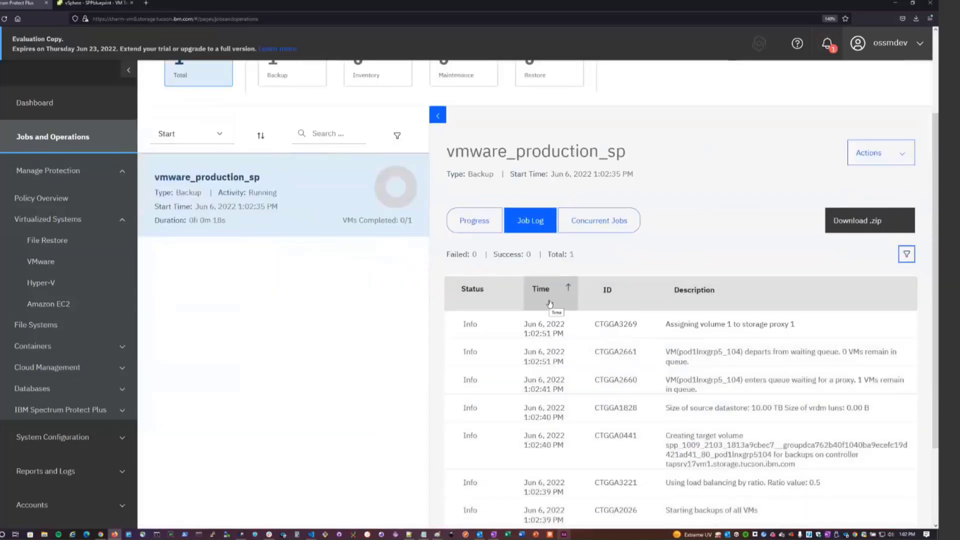
{"action": "scroll", "coordinate": [550, 304], "scroll_direction": "down", "scroll_amount": 2}
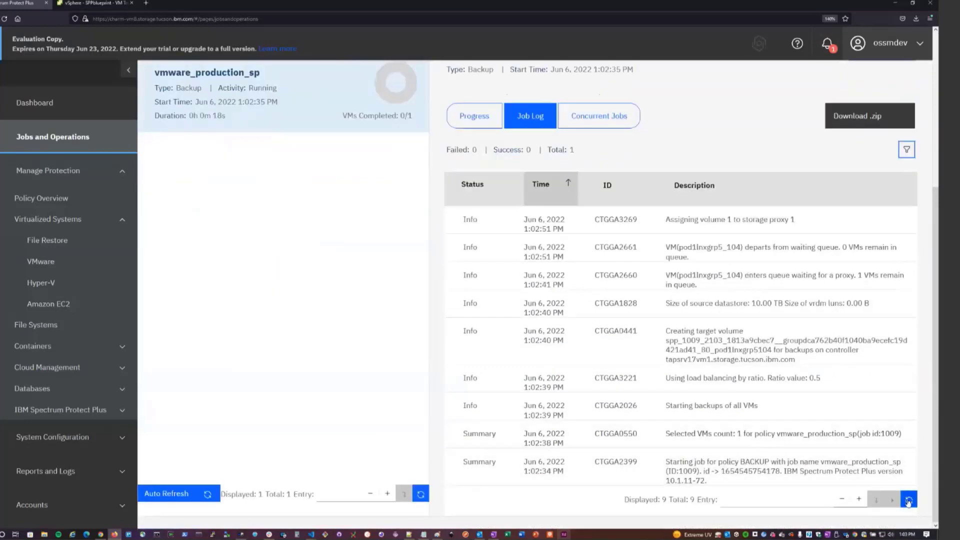
{"action": "left_click", "coordinate": [908, 501]}
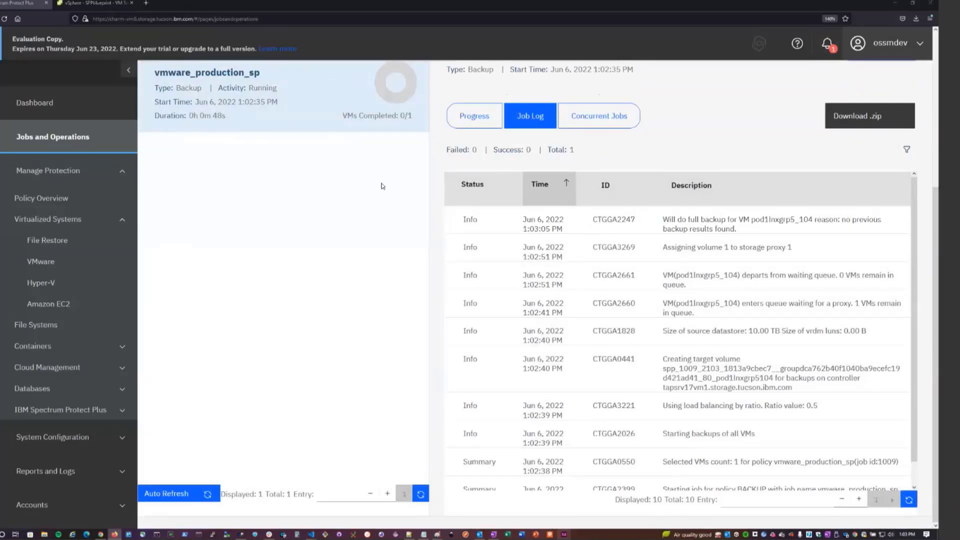
Check the per-VM progress of the running vmware_production_sp backup, refreshing it and making the table columns readable.
{"action": "scroll", "coordinate": [476, 277], "scroll_direction": "up", "scroll_amount": 3}
{"action": "left_click", "coordinate": [493, 286]}
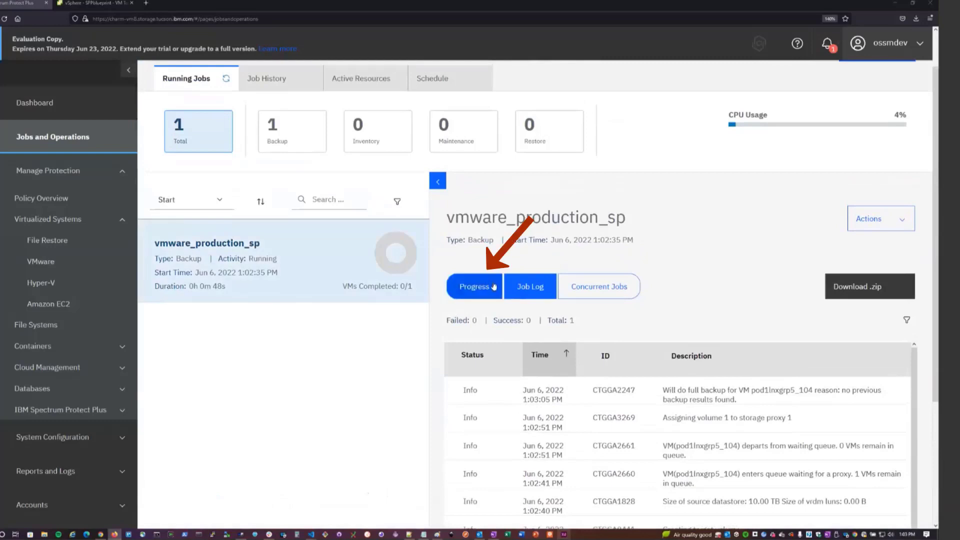
{"action": "scroll", "coordinate": [493, 287], "scroll_direction": "down", "scroll_amount": 3}
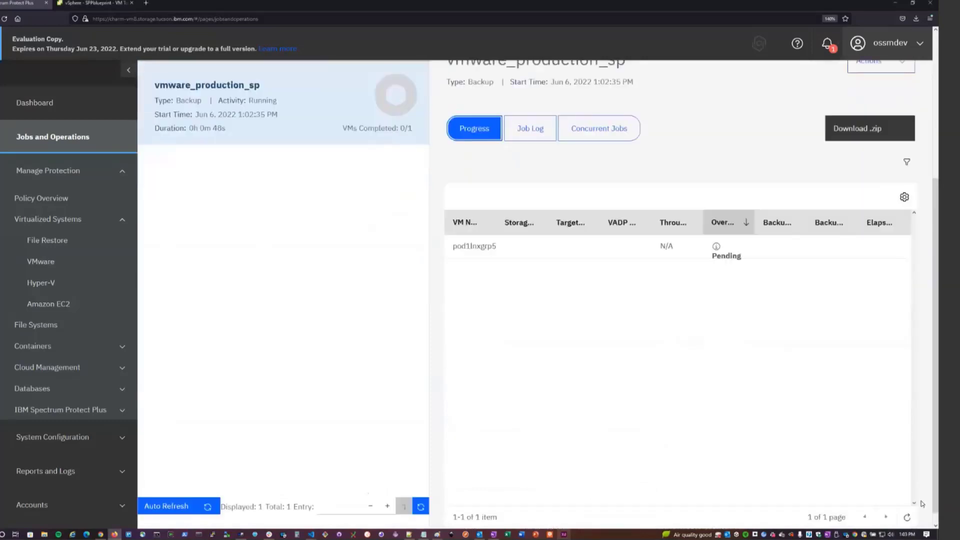
{"action": "left_click", "coordinate": [907, 504]}
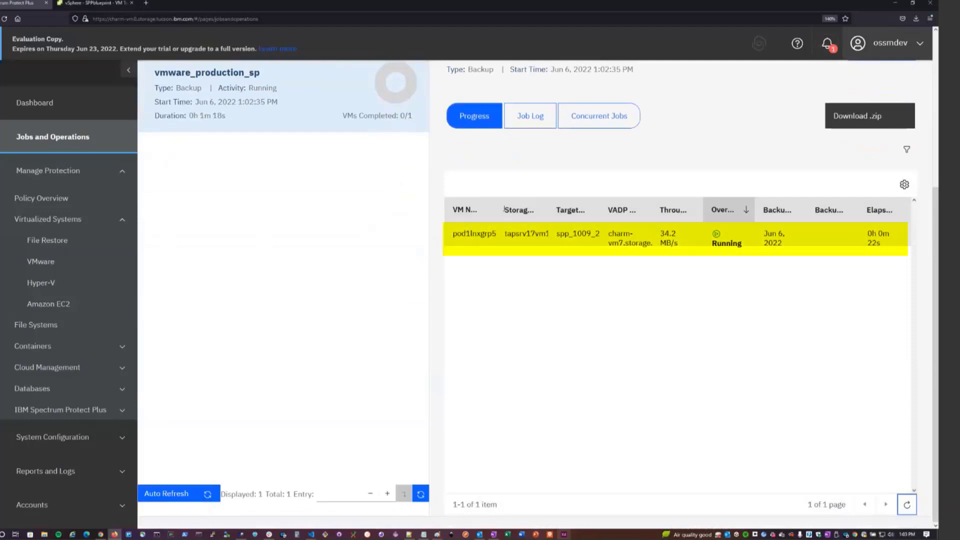
{"action": "key", "text": "ctrl+minus"}
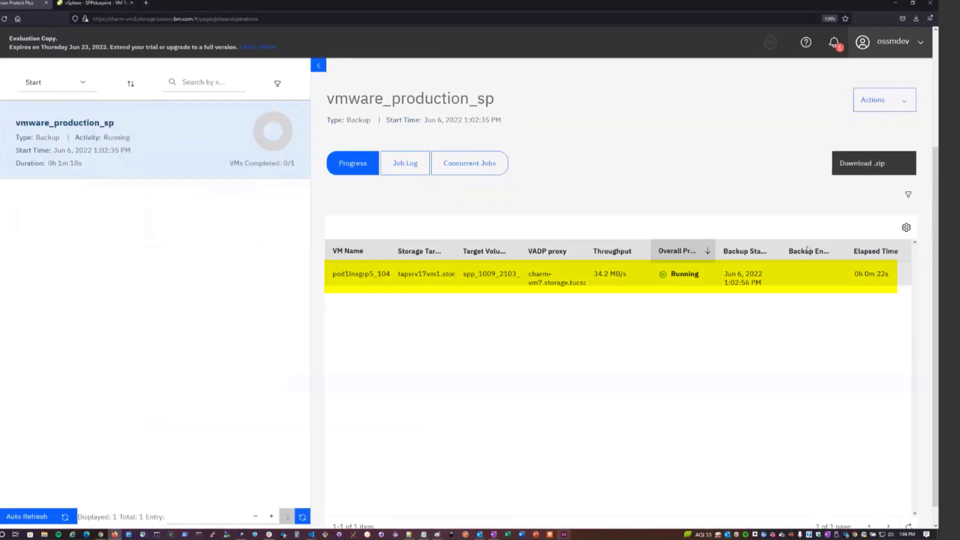
{"action": "scroll", "coordinate": [921, 361], "scroll_direction": "down", "scroll_amount": 1}
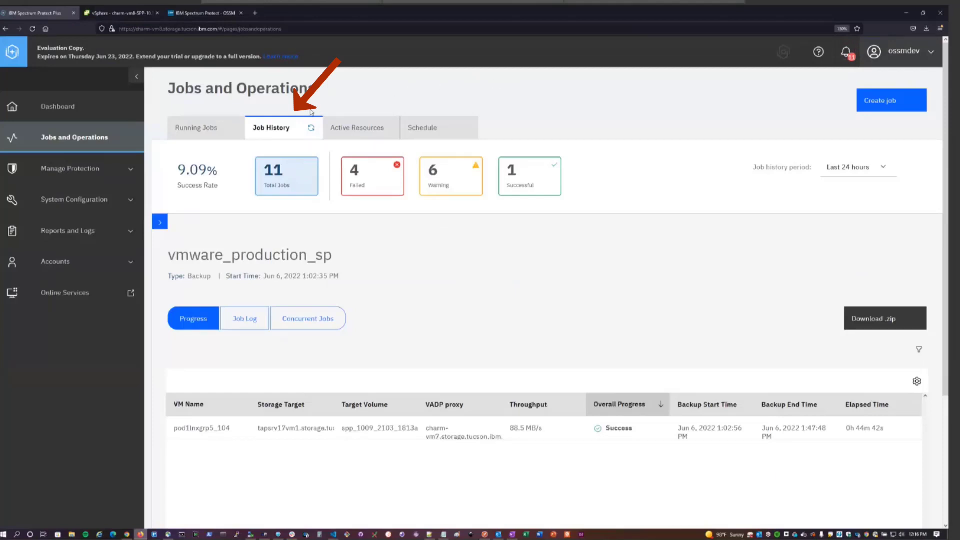
Review the finished vmware_production_sp backup in the job history, including its job log.
{"action": "left_click", "coordinate": [297, 125]}
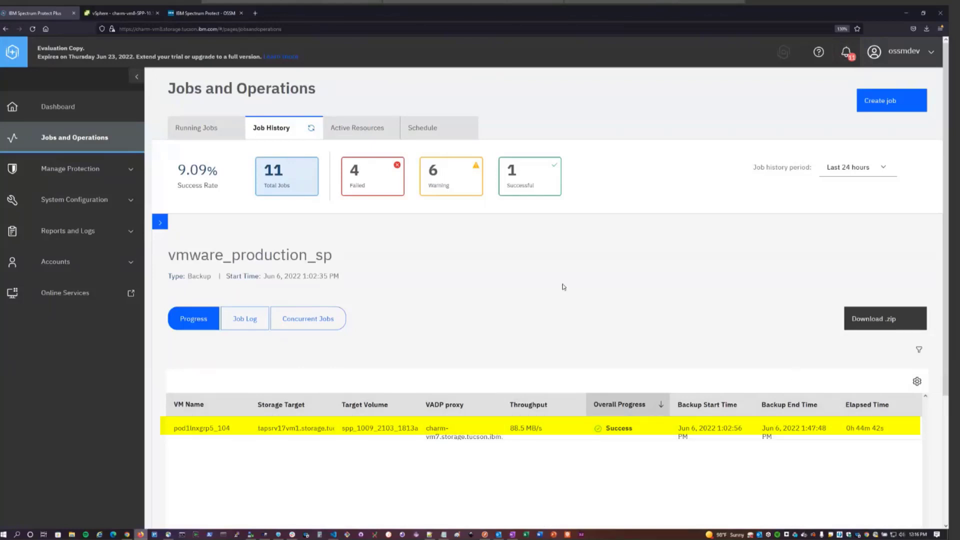
{"action": "left_click", "coordinate": [252, 323]}
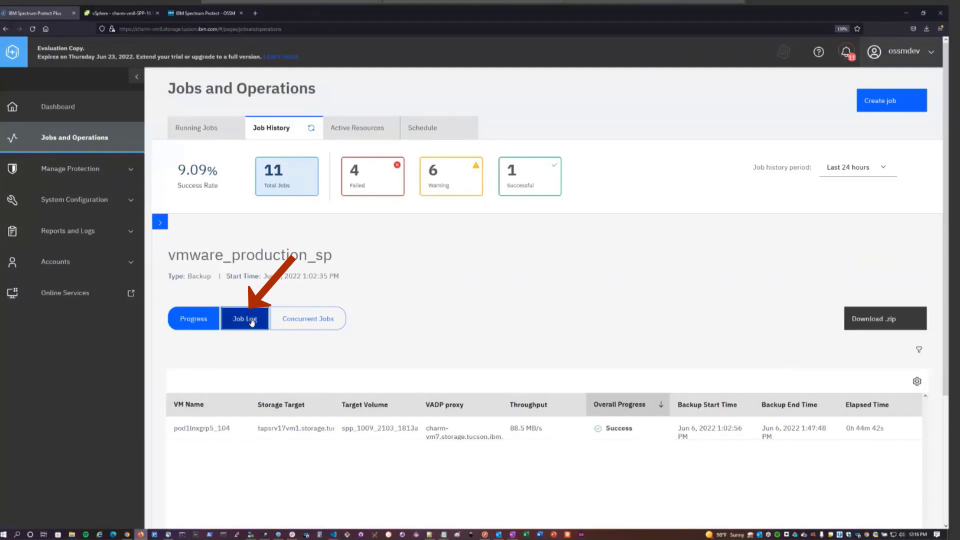
{"action": "scroll", "coordinate": [497, 278], "scroll_direction": "down", "scroll_amount": 2}
{"action": "scroll", "coordinate": [496, 278], "scroll_direction": "down", "scroll_amount": 2}
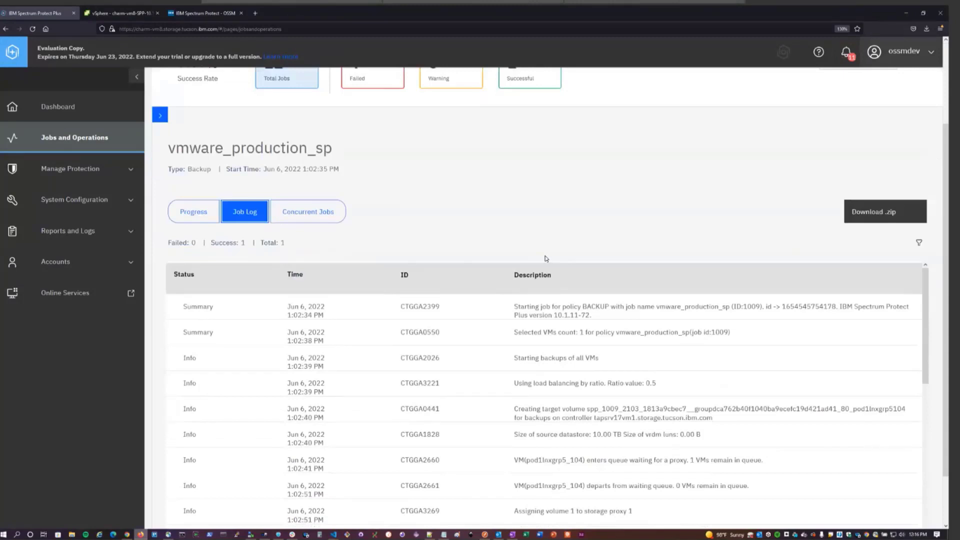
{"action": "scroll", "coordinate": [547, 258], "scroll_direction": "up", "scroll_amount": 4}
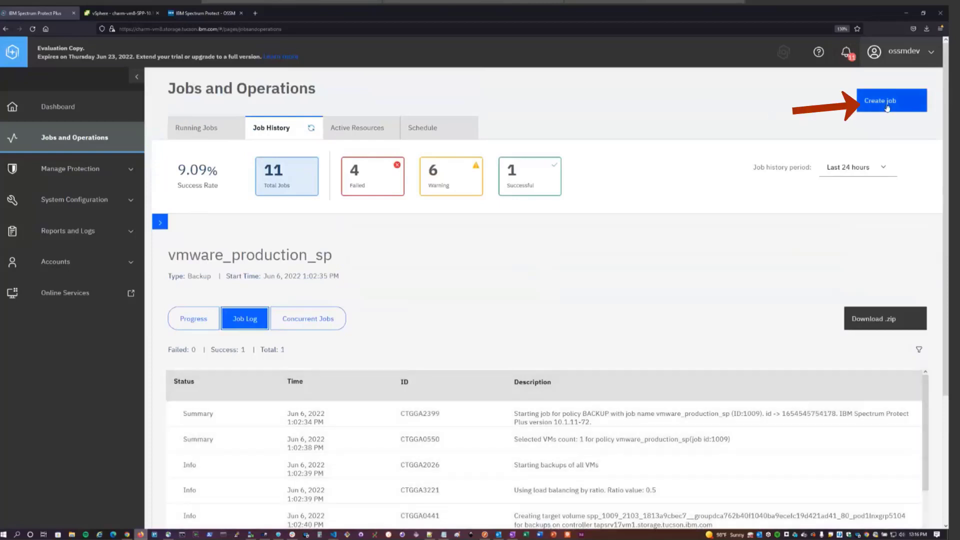
Create a new restore job for VMware.
{"action": "left_click", "coordinate": [887, 108]}
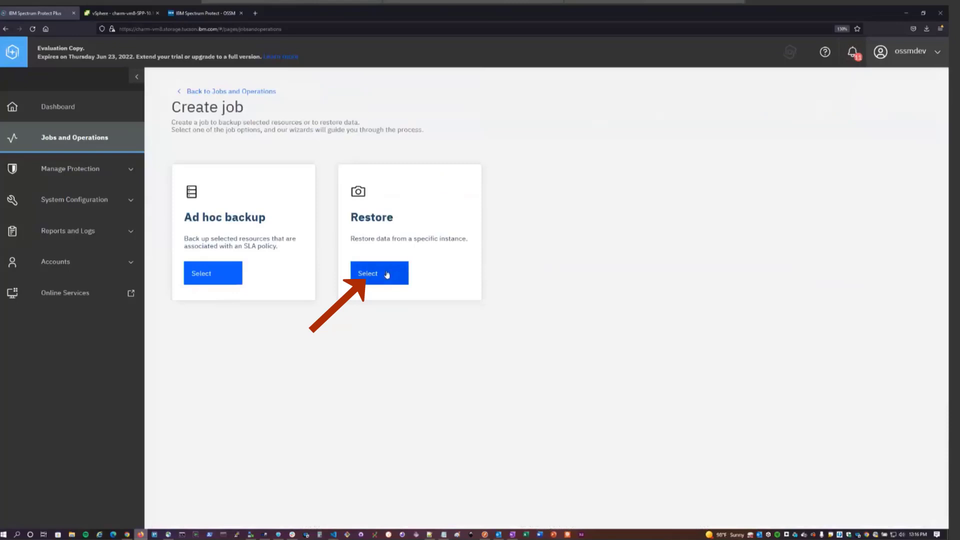
{"action": "left_click", "coordinate": [386, 274]}
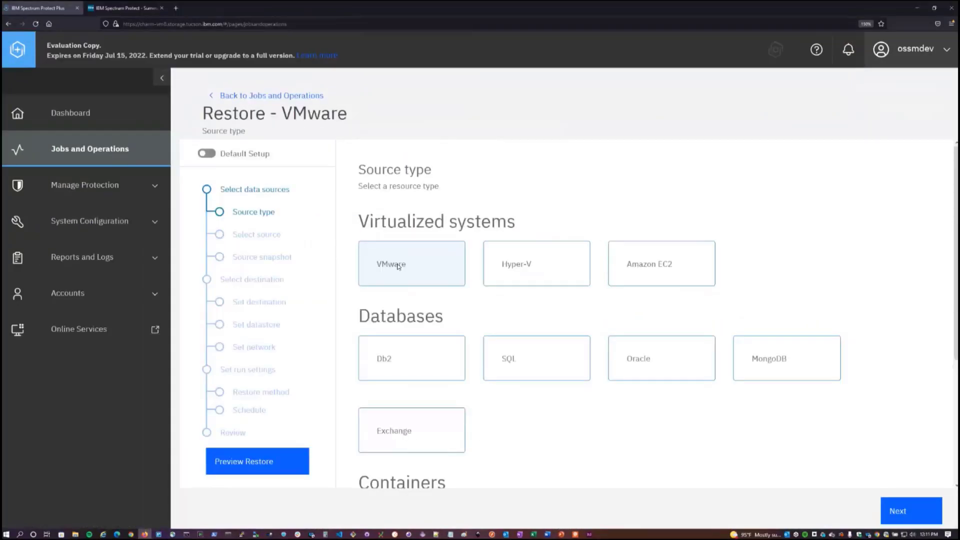
{"action": "left_click", "coordinate": [399, 267]}
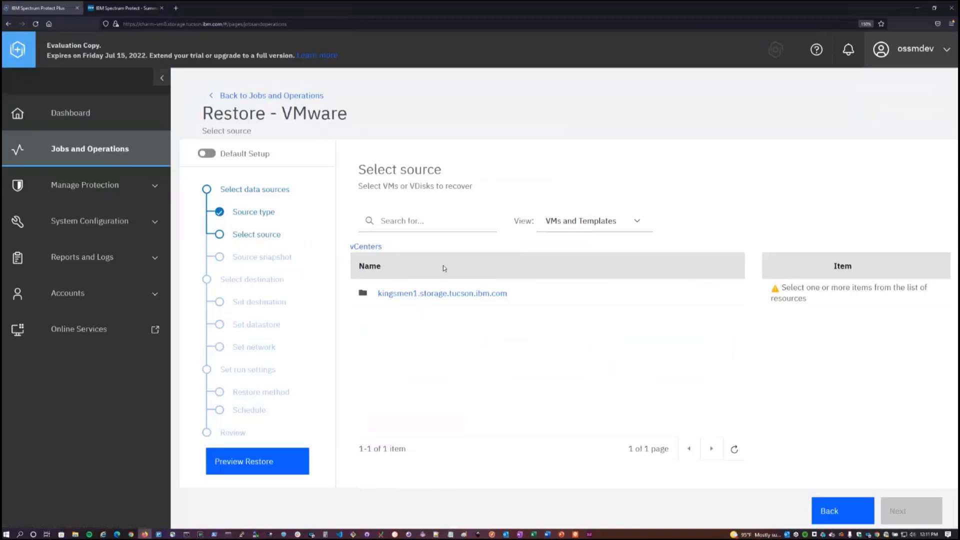
Browse kingsmen1.storage.tucson.ibm.com down to SPPblueprint and add the virtual machine ending in small_clone as the restore source.
{"action": "left_click", "coordinate": [442, 224]}
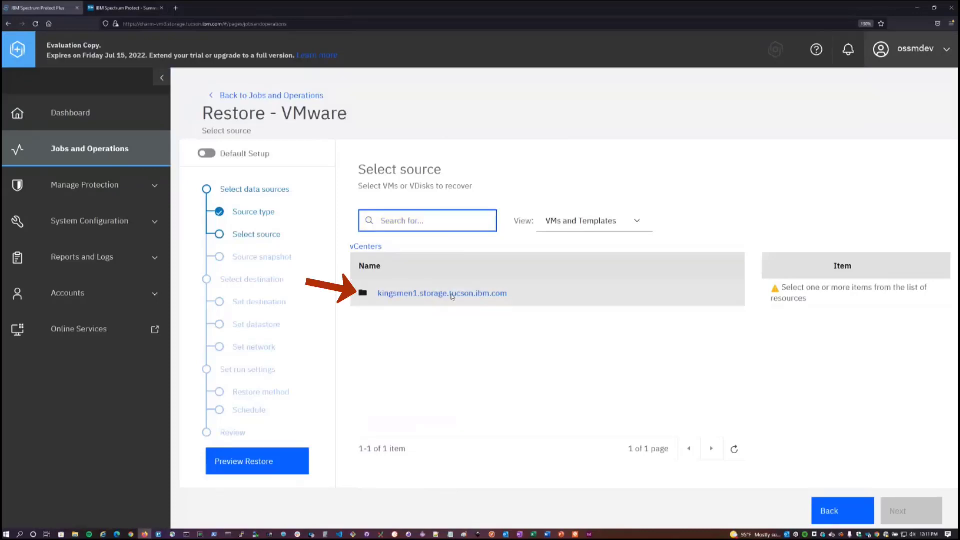
{"action": "left_click", "coordinate": [452, 295]}
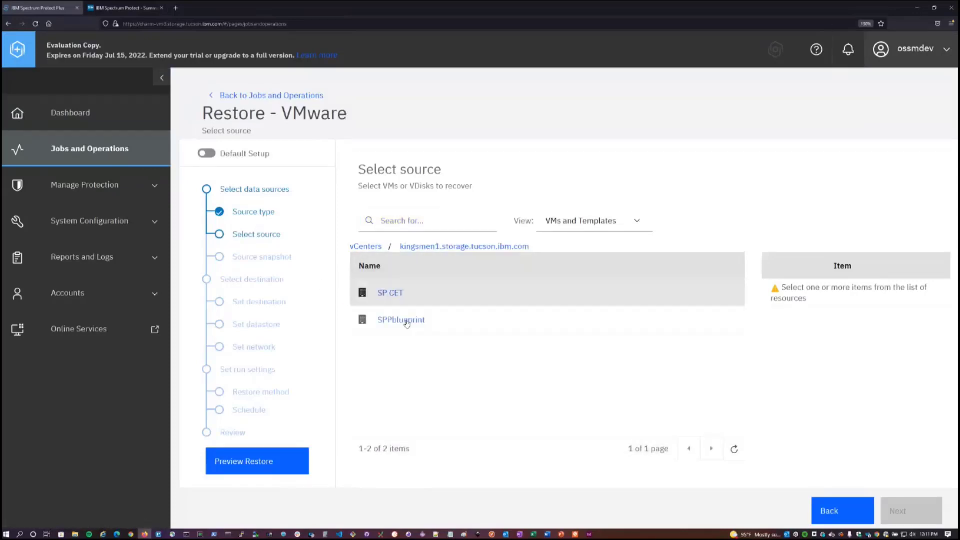
{"action": "left_click", "coordinate": [406, 321]}
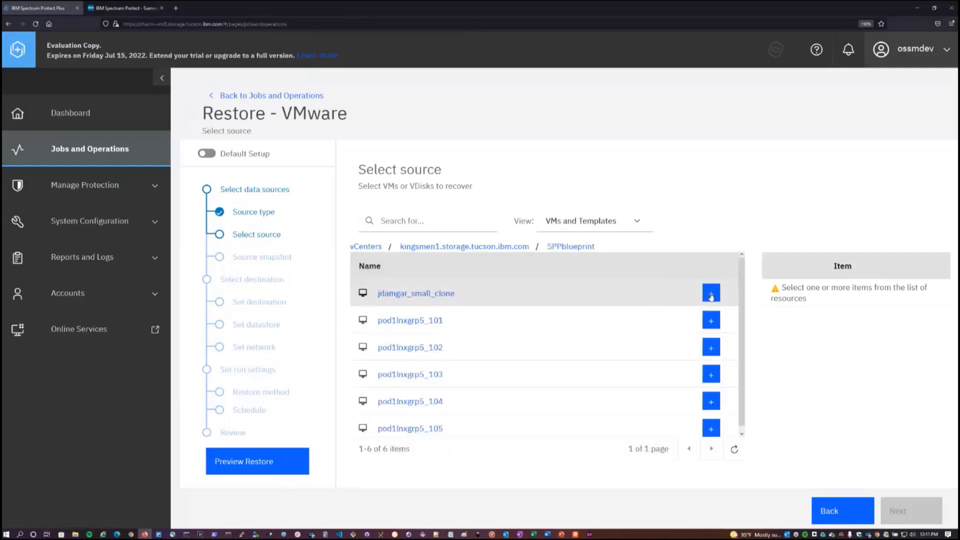
{"action": "left_click", "coordinate": [712, 295]}
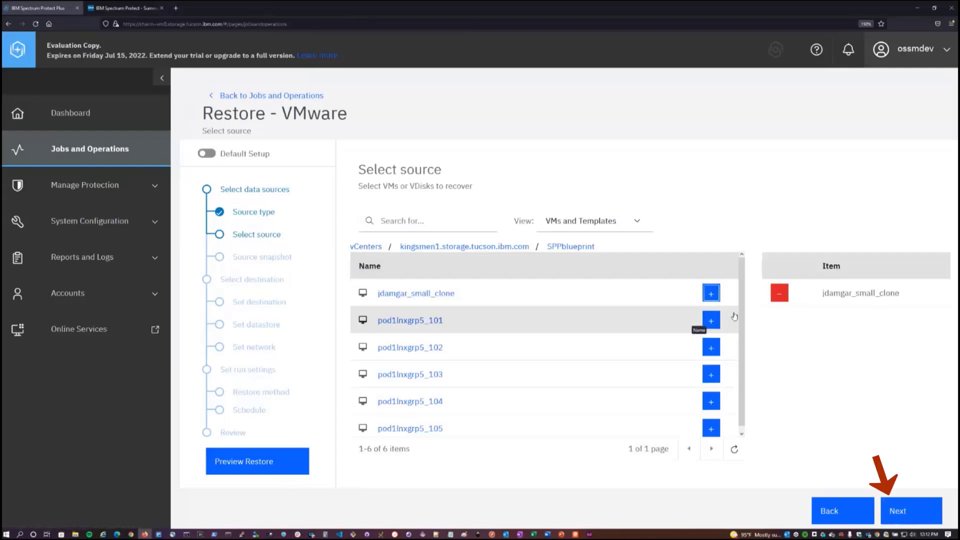
Choose an On-Demand restore from the Jun 17, 2022 10:00:17 AM restore point and keep Original Host or Cluster as the destination.
{"action": "left_click", "coordinate": [422, 240]}
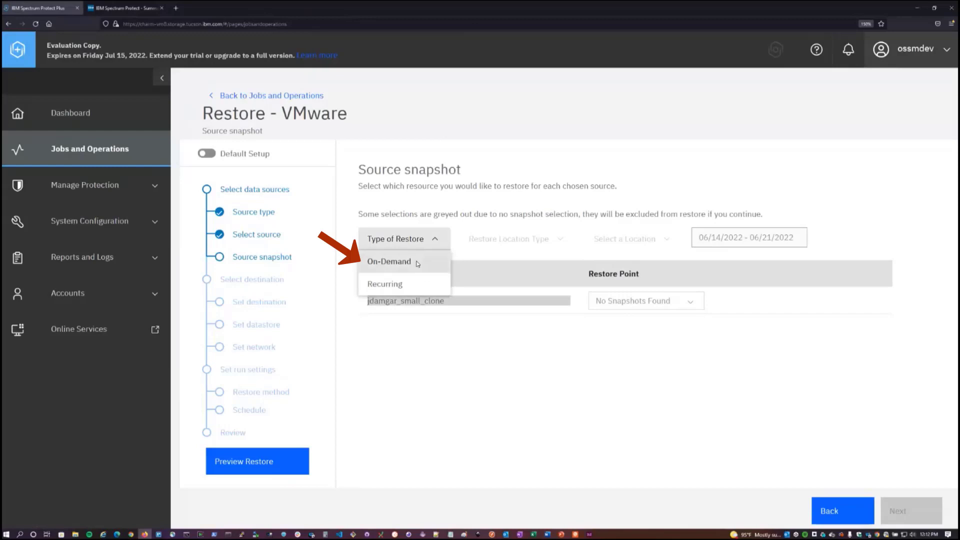
{"action": "left_click", "coordinate": [418, 264]}
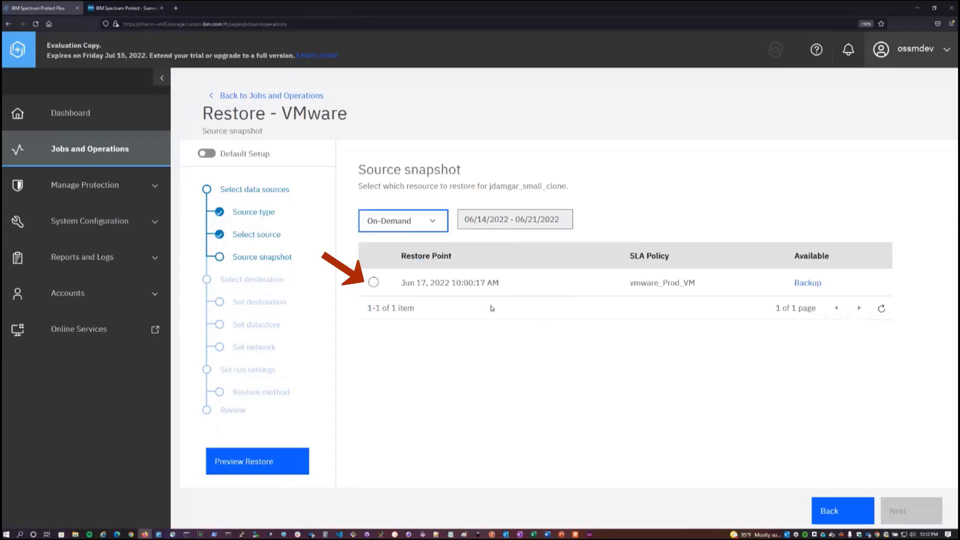
{"action": "left_click", "coordinate": [373, 283]}
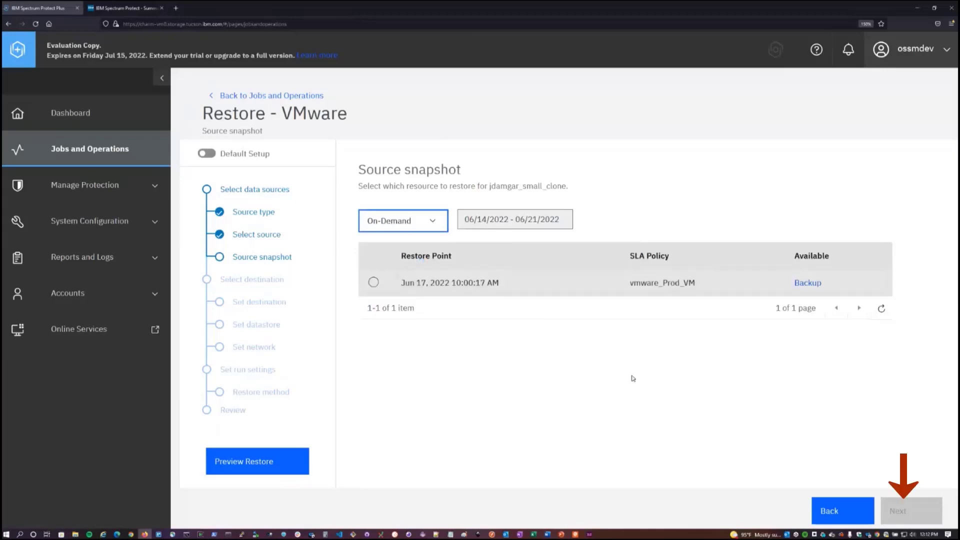
{"action": "left_click", "coordinate": [913, 513]}
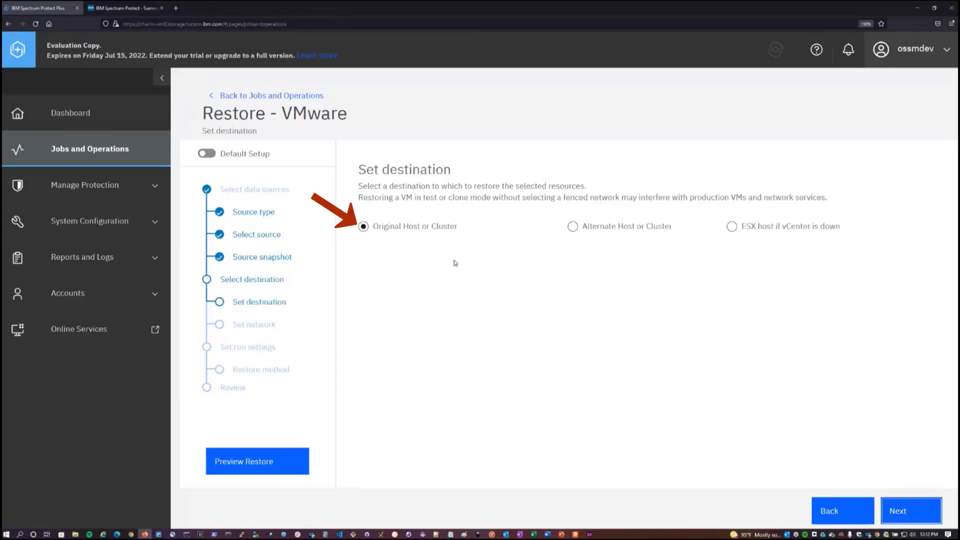
{"action": "left_click", "coordinate": [923, 514]}
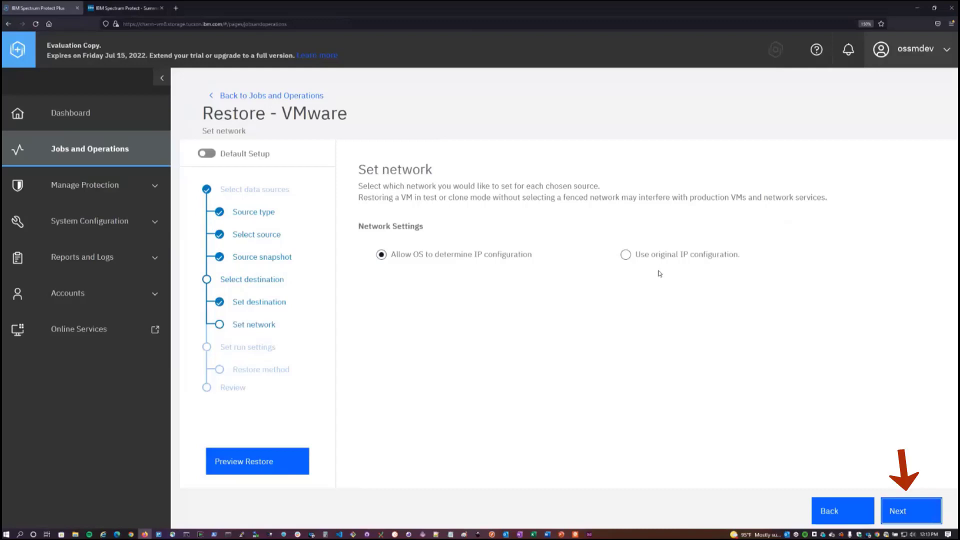
Let the OS determine the IP configuration, choose the Clone restore method, and give the VM a new name ending in cloned_vm_test.
{"action": "left_click", "coordinate": [911, 510]}
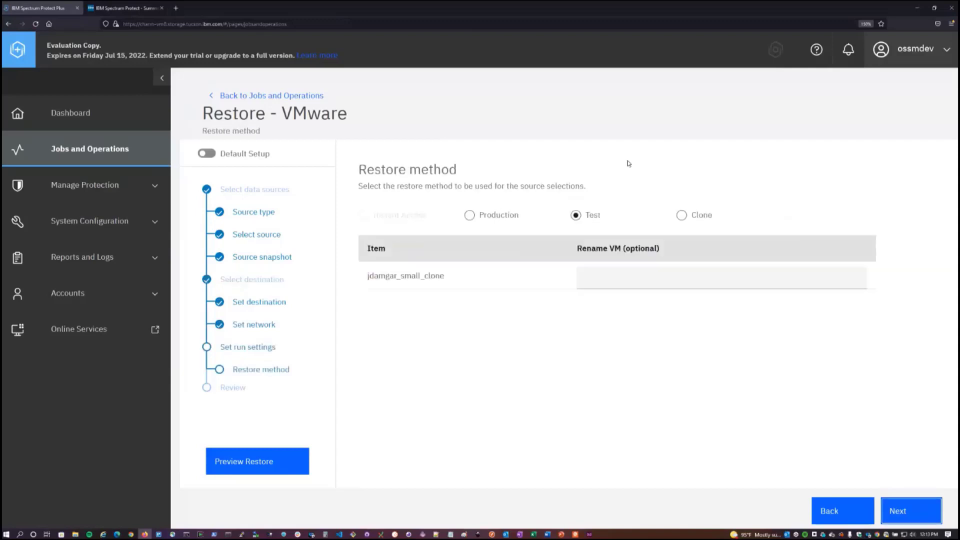
{"action": "left_click", "coordinate": [682, 216]}
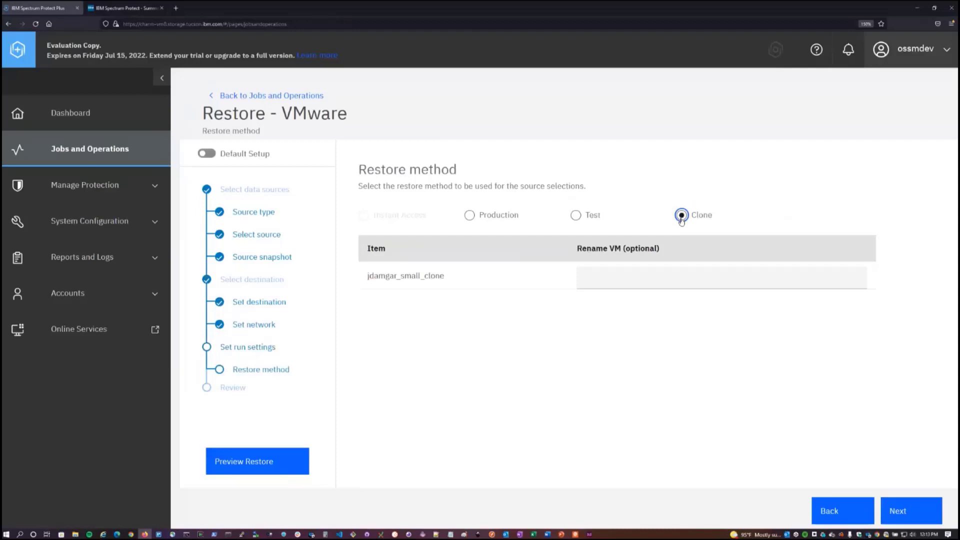
{"action": "left_click", "coordinate": [628, 274]}
{"action": "type", "text": "jdamgar_"}
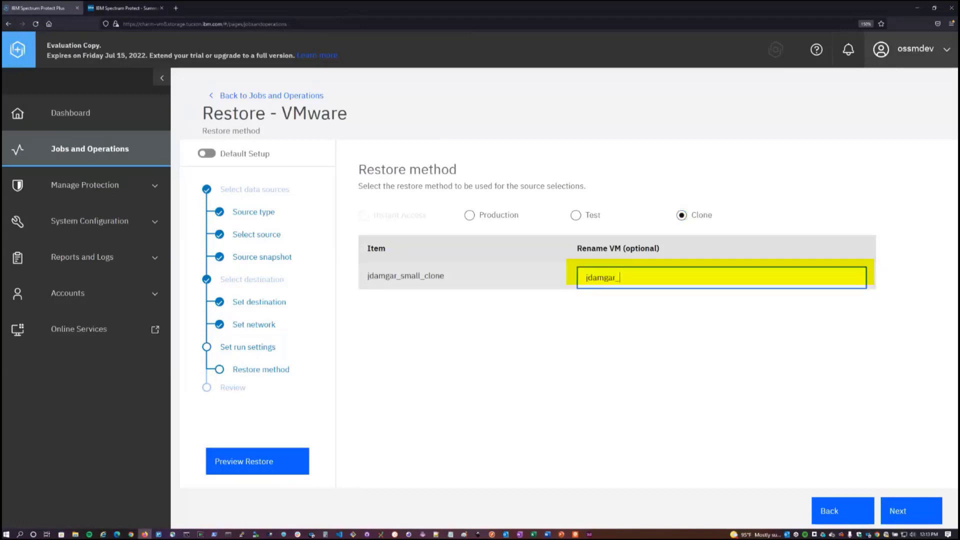
{"action": "type", "text": "cloned_vm_test"}
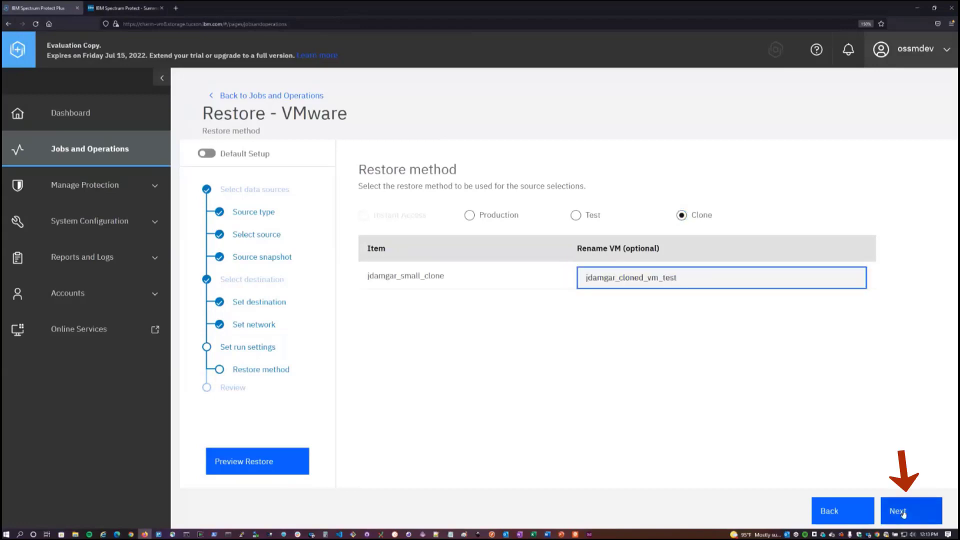
Submit the VMware restore job from its review page and acknowledge the creation notice.
{"action": "left_click", "coordinate": [903, 511]}
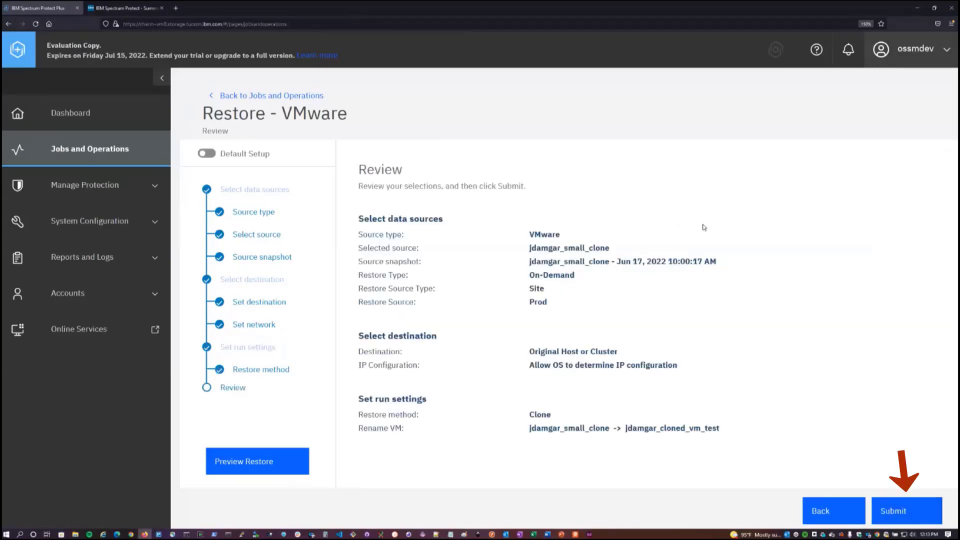
{"action": "left_click", "coordinate": [921, 514]}
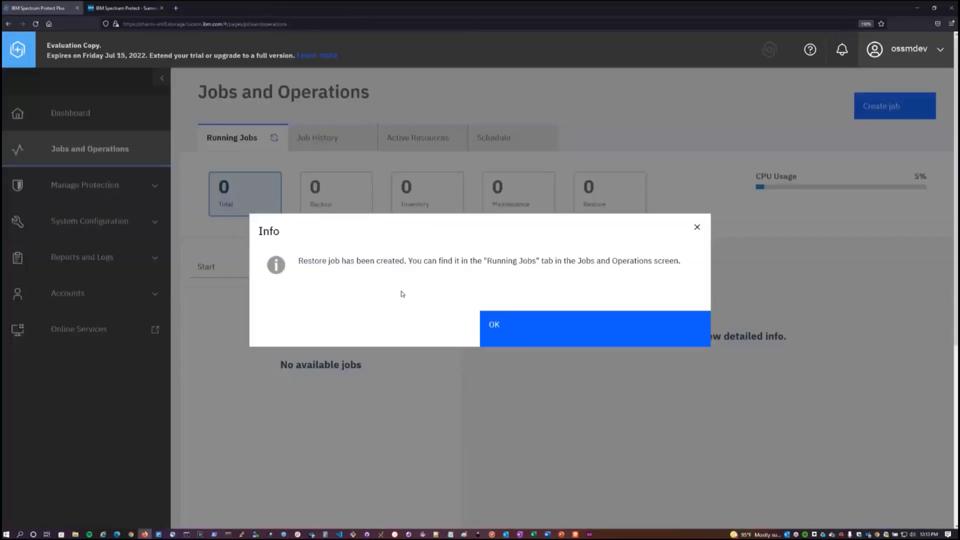
{"action": "left_click", "coordinate": [482, 315]}
Collapse the side navigation and sort the running on-demand restore's job log by time.
{"action": "scroll", "coordinate": [173, 83], "scroll_direction": "down", "scroll_amount": 1}
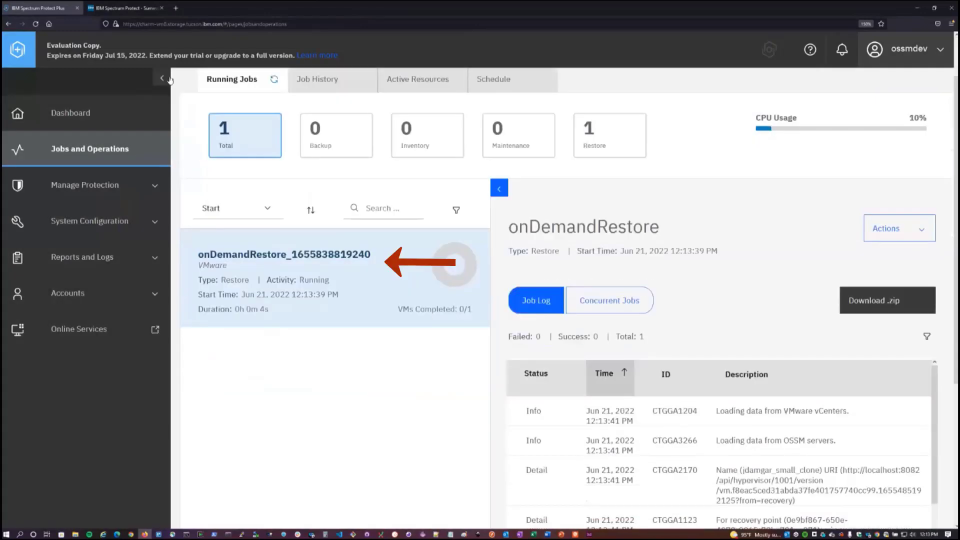
{"action": "left_click", "coordinate": [162, 79]}
{"action": "scroll", "coordinate": [557, 307], "scroll_direction": "down", "scroll_amount": 1}
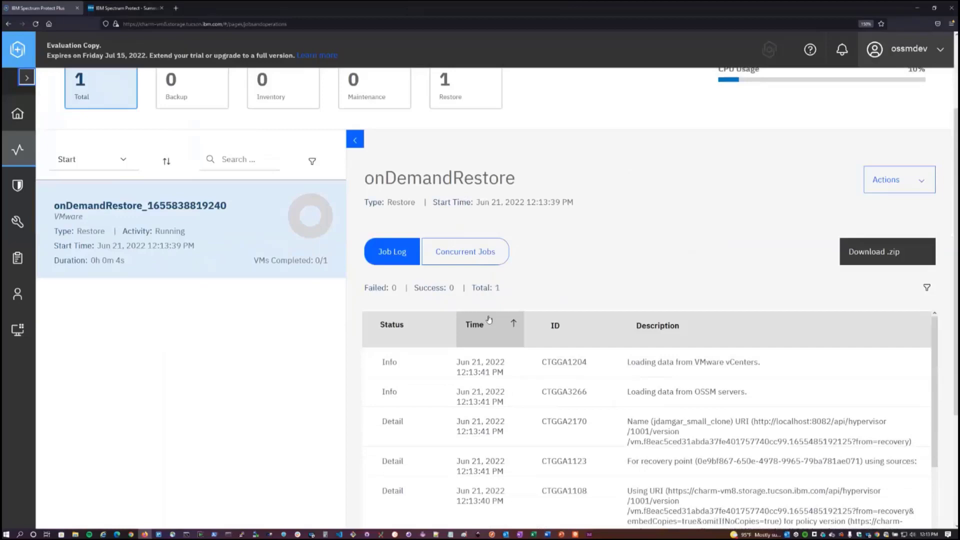
{"action": "left_click", "coordinate": [496, 323]}
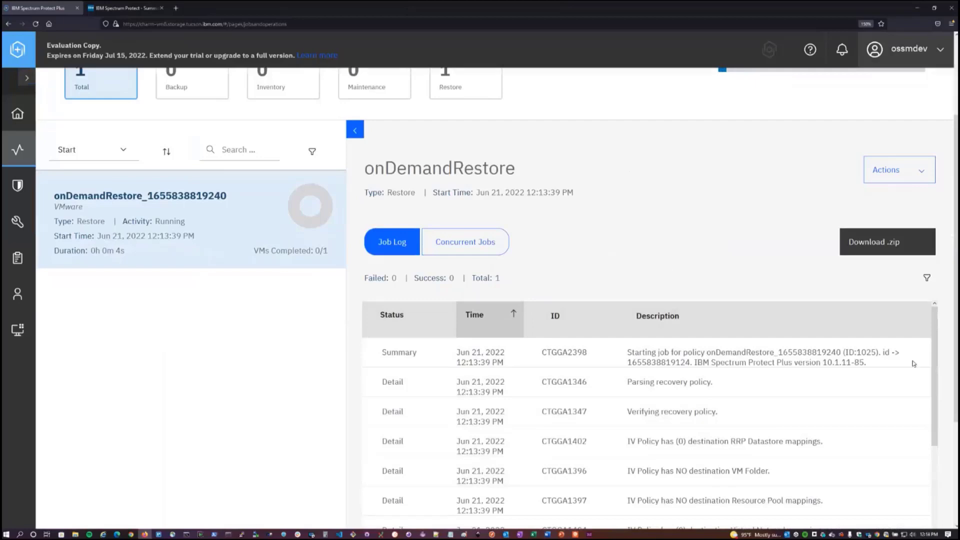
Examine the running restore's job log for the entries on creating the cloned VM and copying its VMDK files.
{"action": "scroll", "coordinate": [914, 363], "scroll_direction": "down", "scroll_amount": 2}
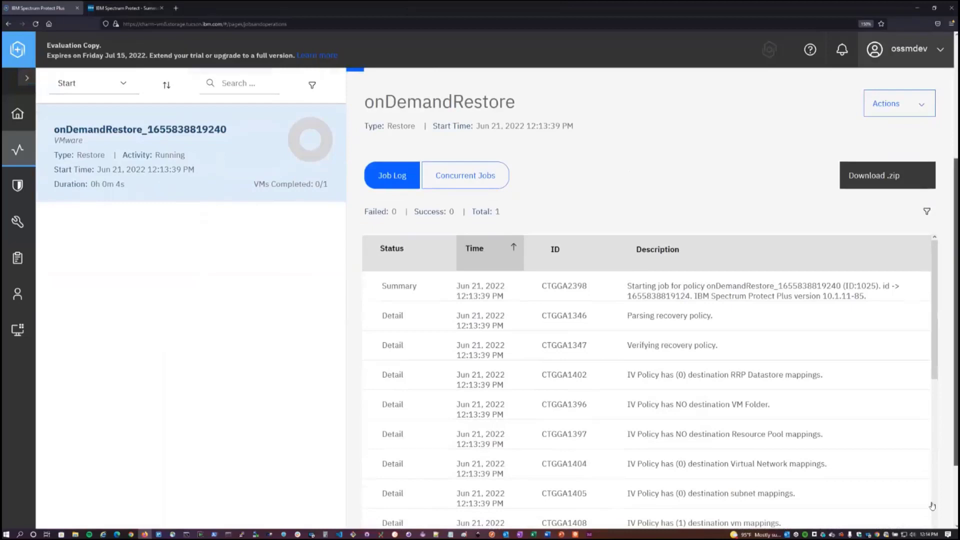
{"action": "scroll", "coordinate": [933, 506], "scroll_direction": "down", "scroll_amount": 2}
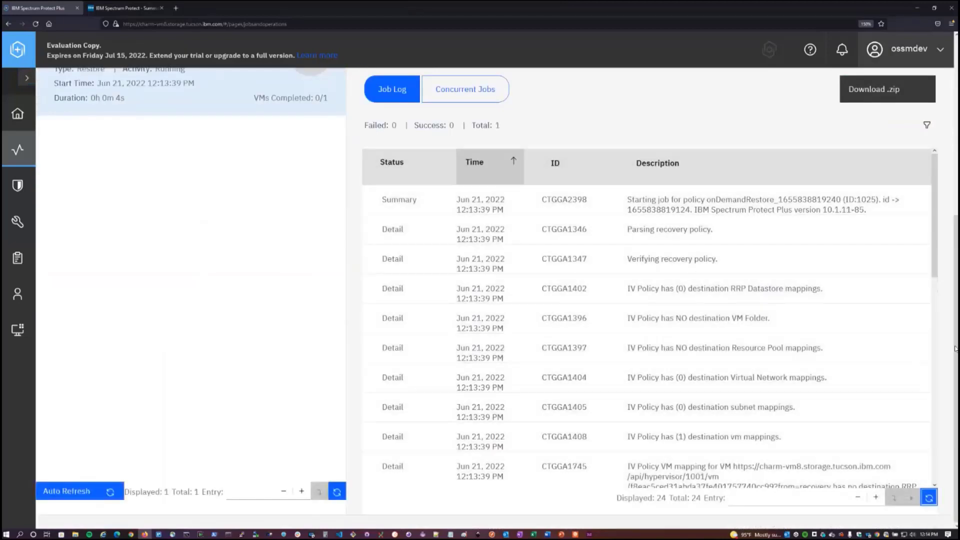
{"action": "left_click_drag", "start_coordinate": [955, 349], "coordinate": [955, 336]}
{"action": "scroll", "coordinate": [636, 372], "scroll_direction": "up", "scroll_amount": 1}
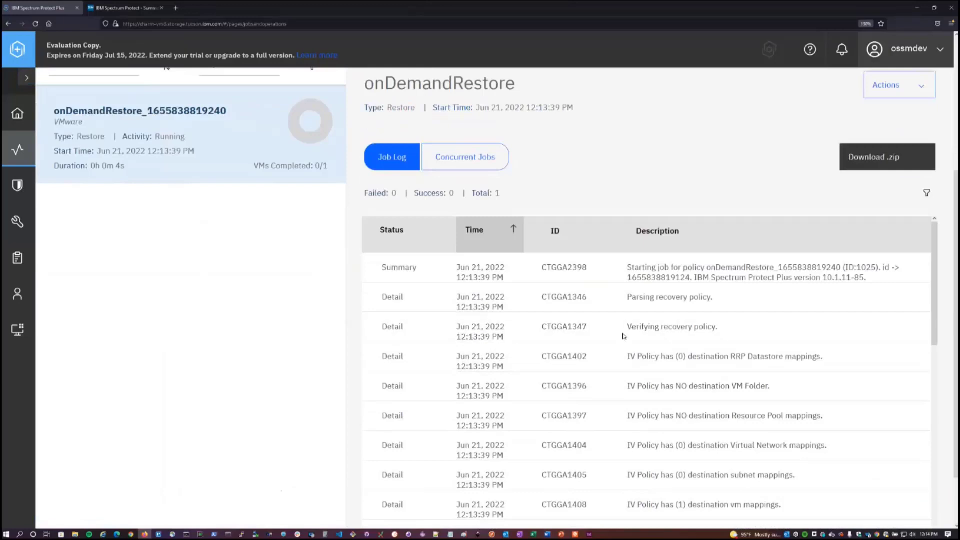
{"action": "scroll", "coordinate": [606, 197], "scroll_direction": "up", "scroll_amount": 1}
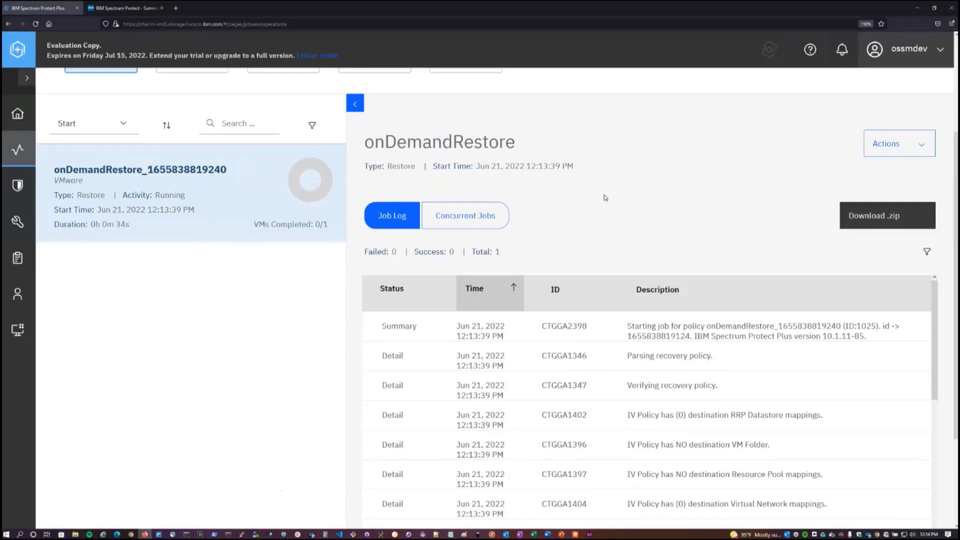
{"action": "scroll", "coordinate": [670, 229], "scroll_direction": "down", "scroll_amount": 3}
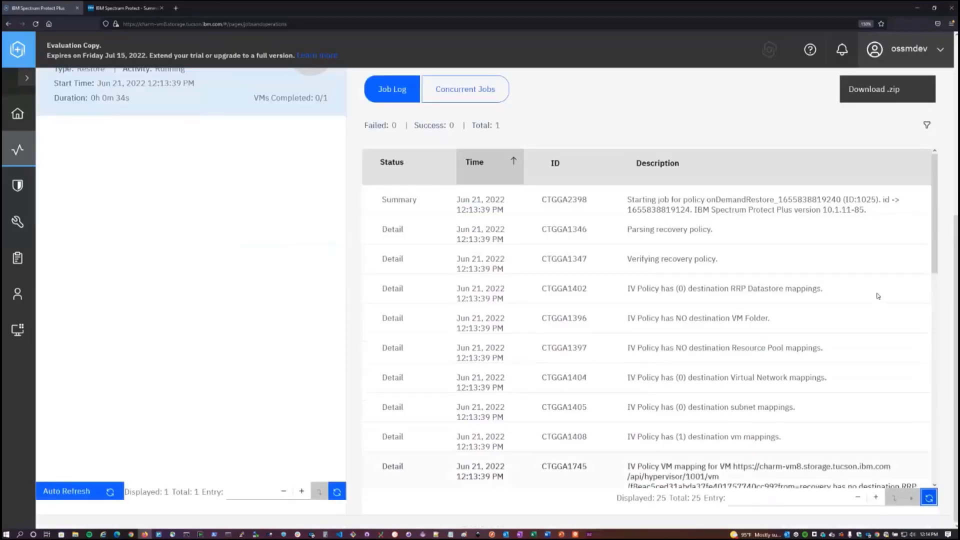
{"action": "scroll", "coordinate": [715, 223], "scroll_direction": "up", "scroll_amount": 3}
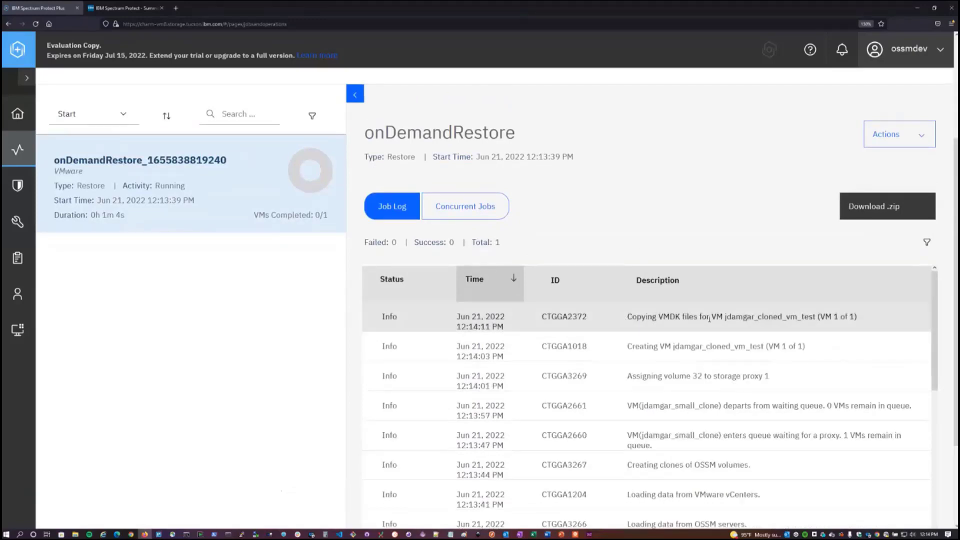
{"action": "left_click_drag", "start_coordinate": [628, 317], "coordinate": [790, 317]}
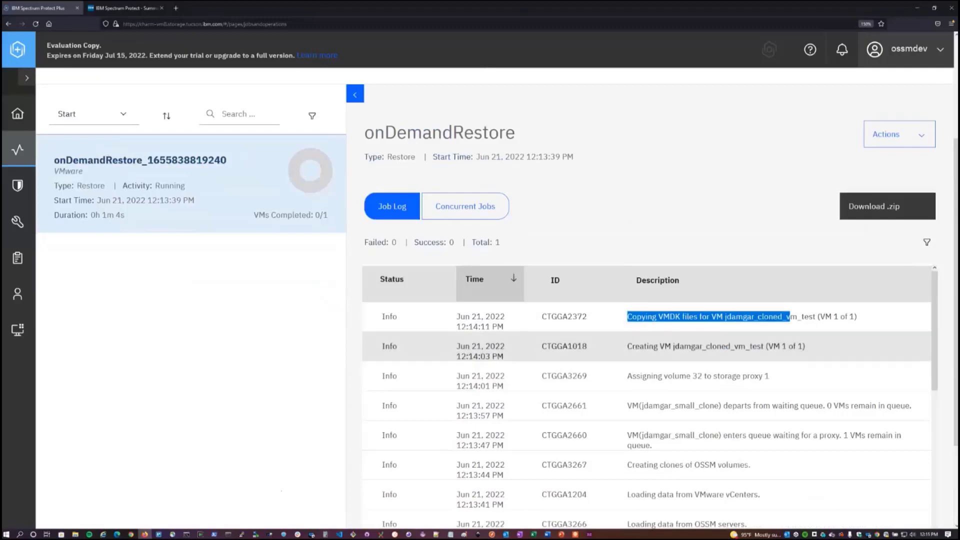
{"action": "left_click_drag", "start_coordinate": [632, 346], "coordinate": [675, 346]}
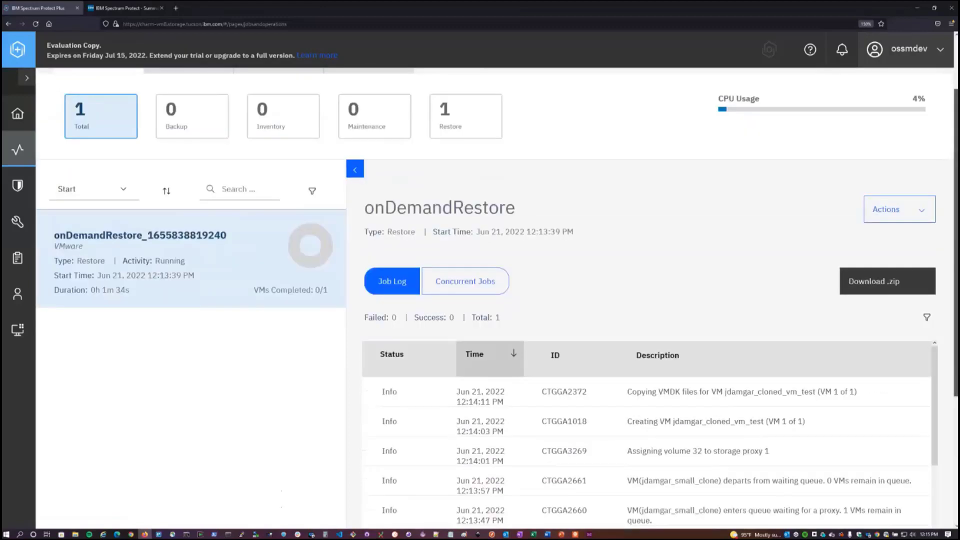
Check the finished on-demand restore's success count and details in the job history.
{"action": "scroll", "coordinate": [467, 187], "scroll_direction": "up", "scroll_amount": 1}
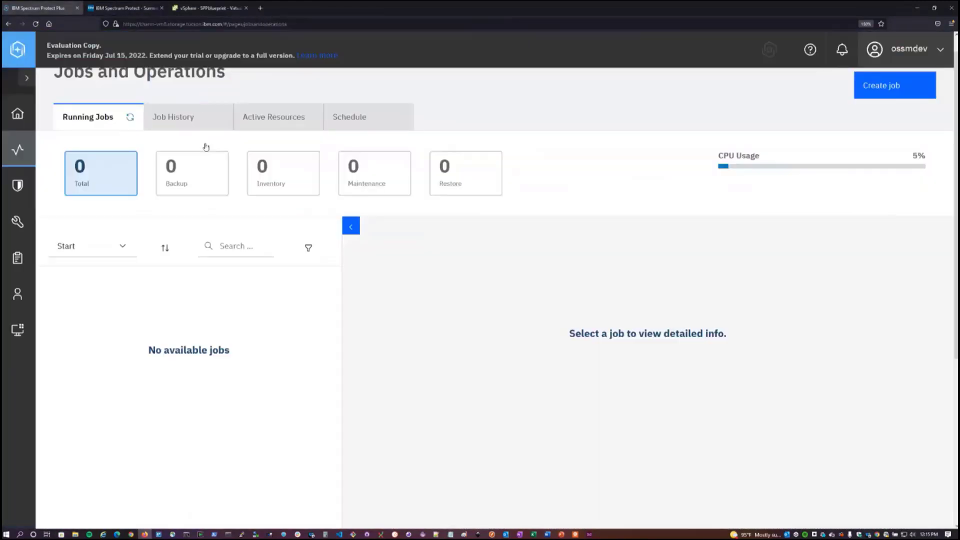
{"action": "left_click", "coordinate": [206, 146]}
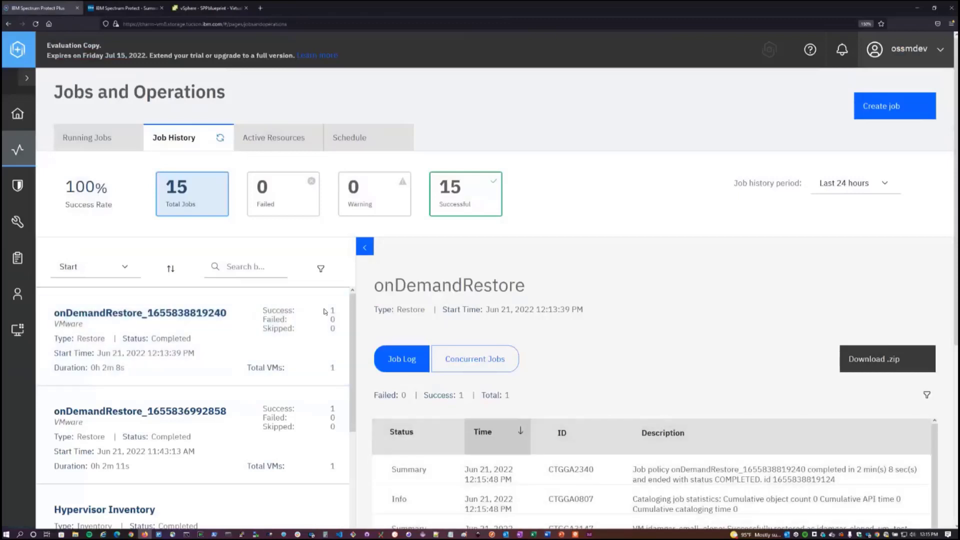
{"action": "left_click_drag", "start_coordinate": [324, 311], "coordinate": [264, 311]}
{"action": "scroll", "coordinate": [722, 395], "scroll_direction": "down", "scroll_amount": 2}
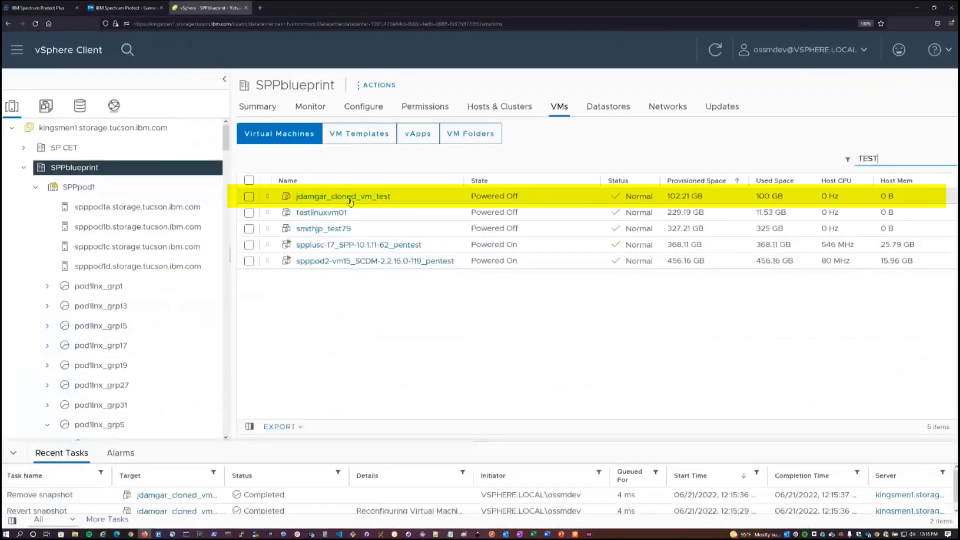
View the VM ending in cloned_vm_test in vSphere Client, then return to the job history in IBM Spectrum Protect Plus.
{"action": "left_click", "coordinate": [315, 198]}
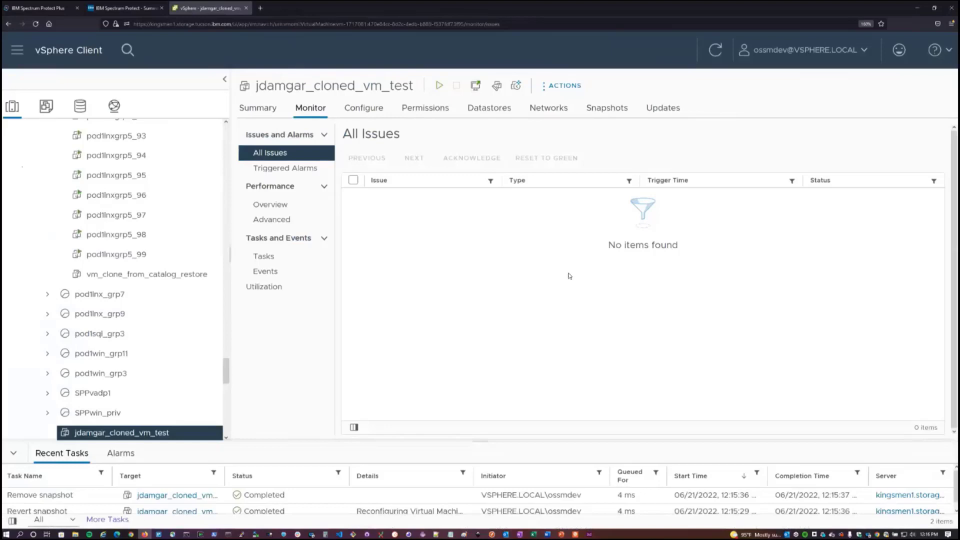
{"action": "left_click", "coordinate": [39, 8]}
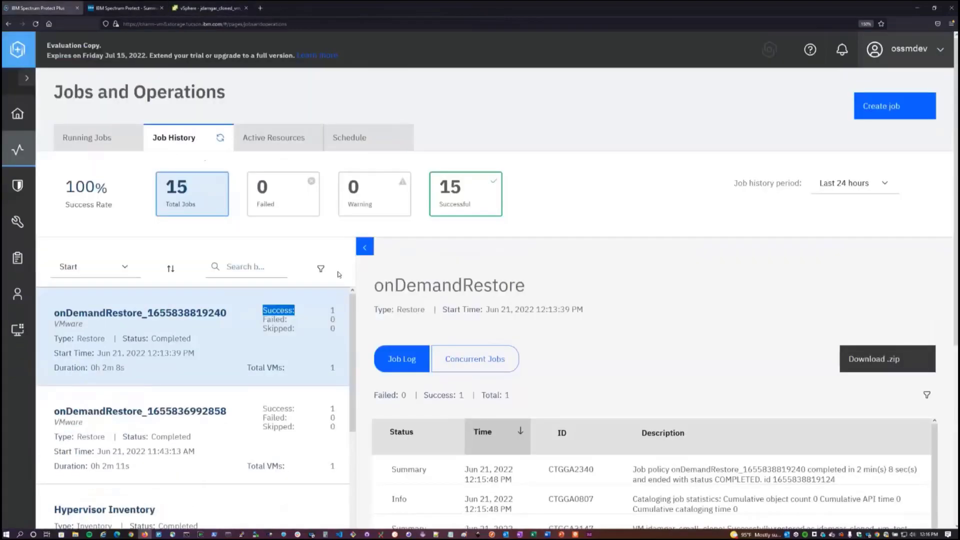
{"action": "left_click", "coordinate": [339, 275]}
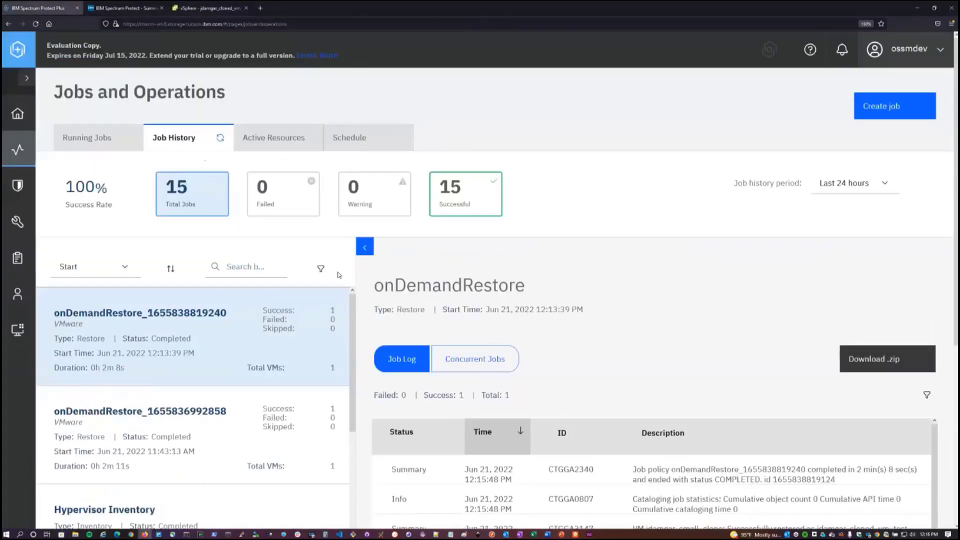